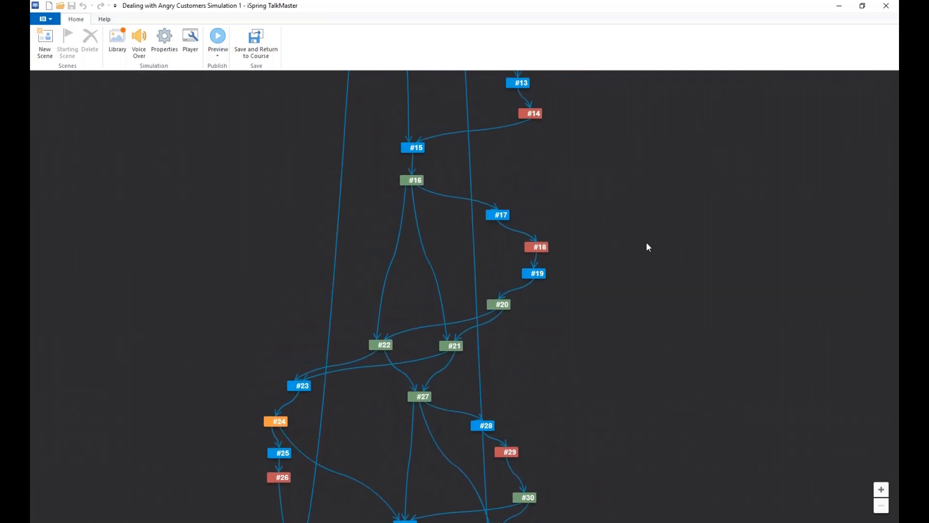
# Step: Preview the customer simulation from its introduction and answer the caller's hello with the customer support greeting
pyautogui.moveTo(646, 245); pyautogui.dragTo(646, 399)
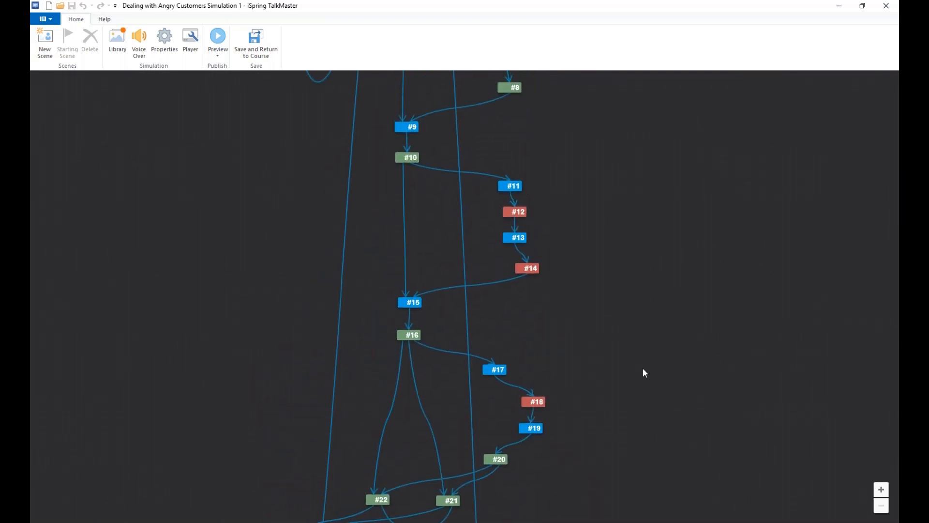
pyautogui.press('ctrl')
pyautogui.click(218, 43)
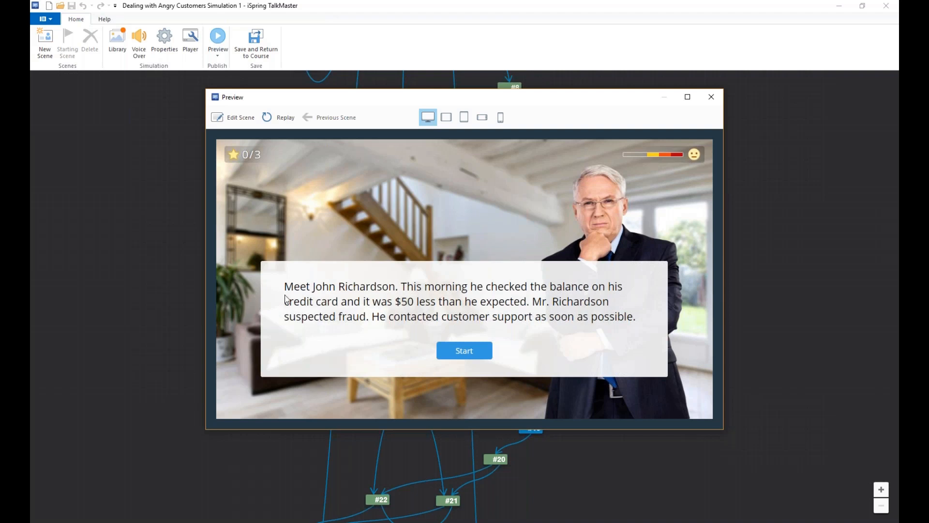
pyautogui.click(477, 359)
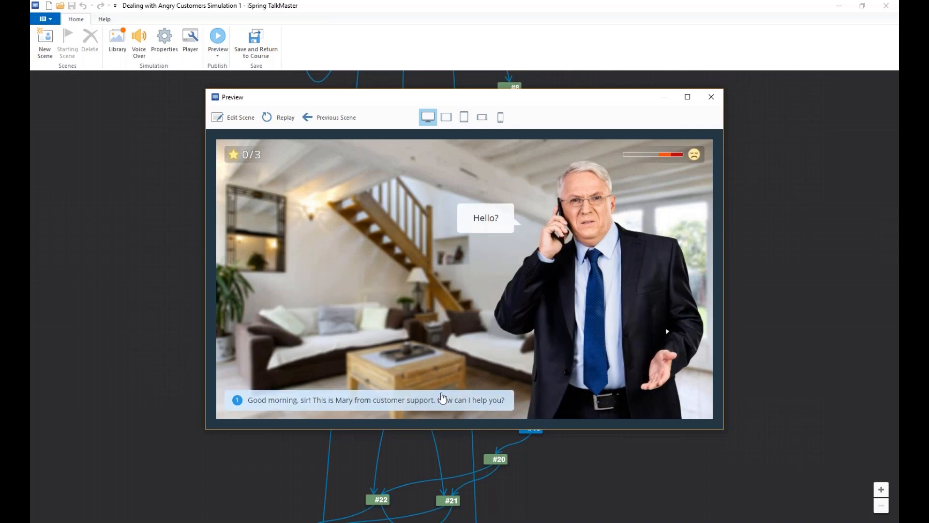
pyautogui.click(443, 397)
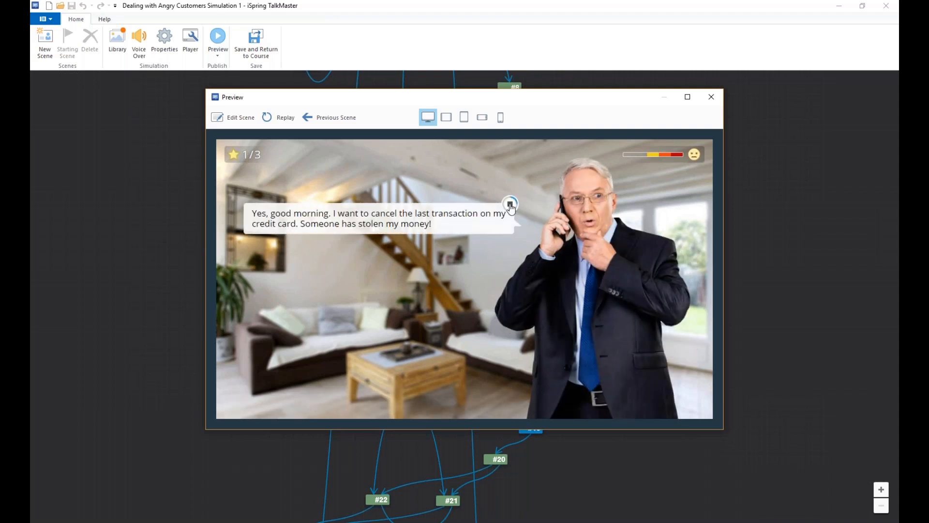
# Step: Answer the stolen-money complaint with the reply suggesting a visit to the local branch, and close the preview at its feedback
pyautogui.click(511, 205)
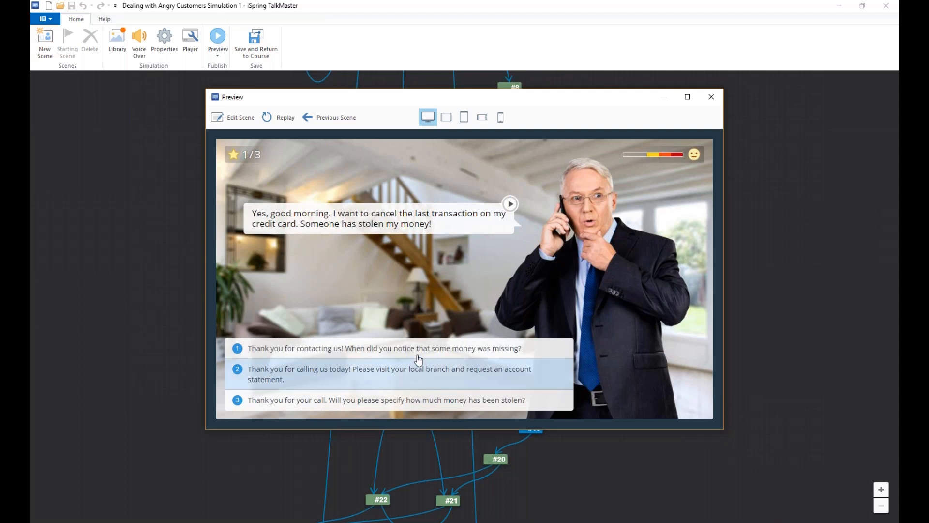
pyautogui.click(423, 351)
pyautogui.click(421, 374)
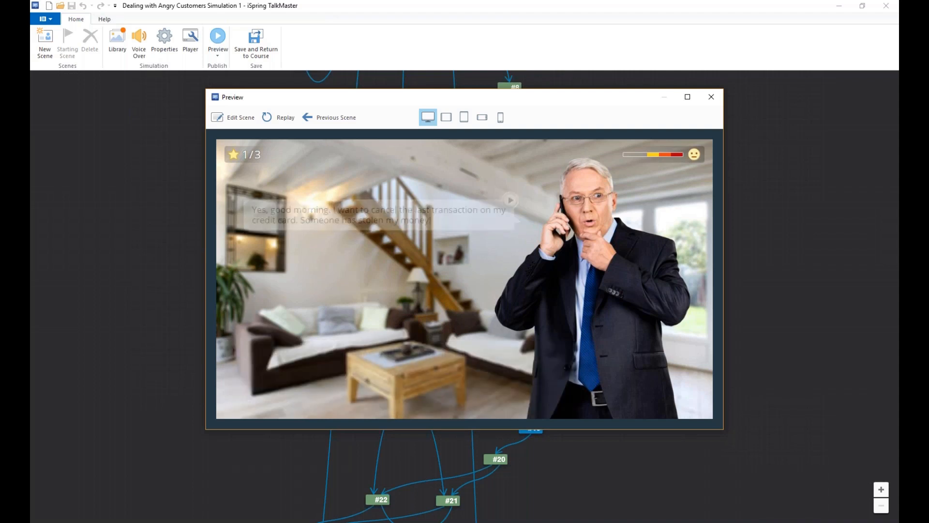
pyautogui.click(665, 274)
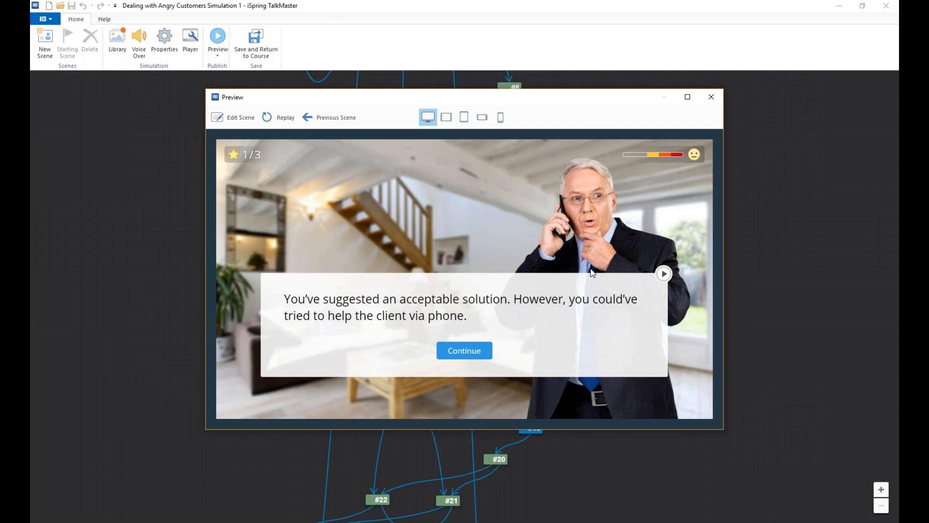
pyautogui.click(711, 97)
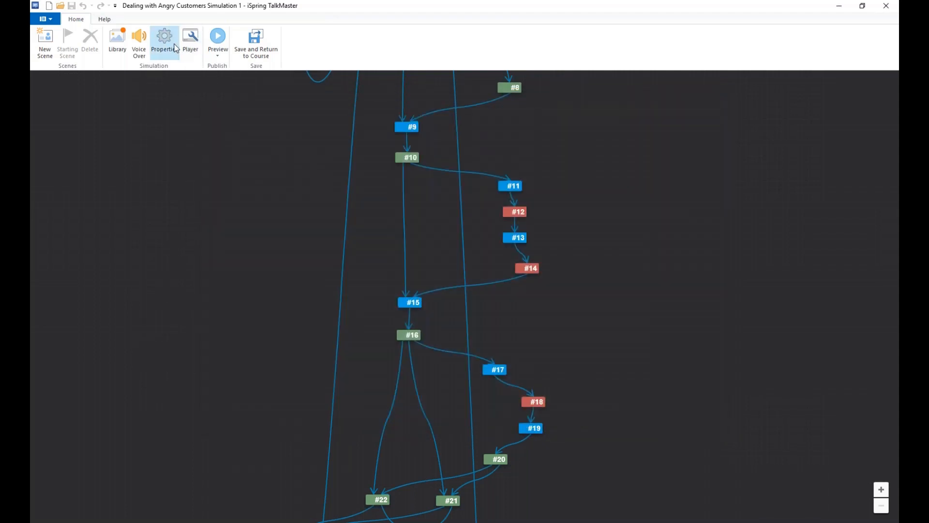
# Step: Review the simulation's grading properties and the points assigned to the reply options of scene #3
pyautogui.click(175, 48)
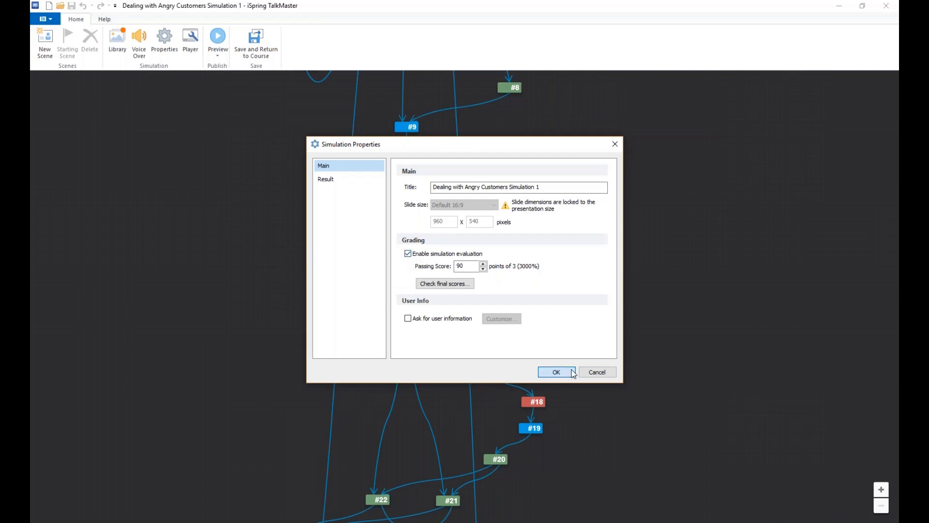
pyautogui.click(572, 372)
pyautogui.scroll(5, 572, 259)
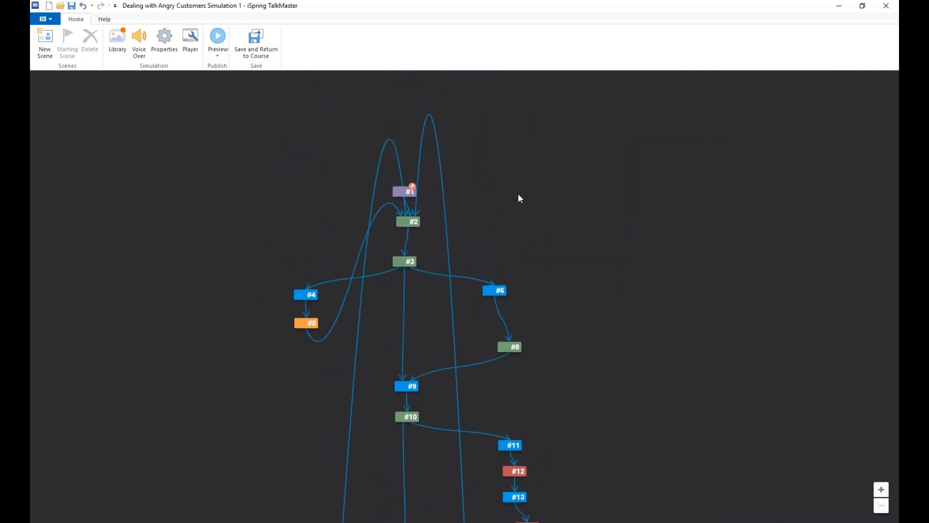
pyautogui.scroll(1, 432, 241)
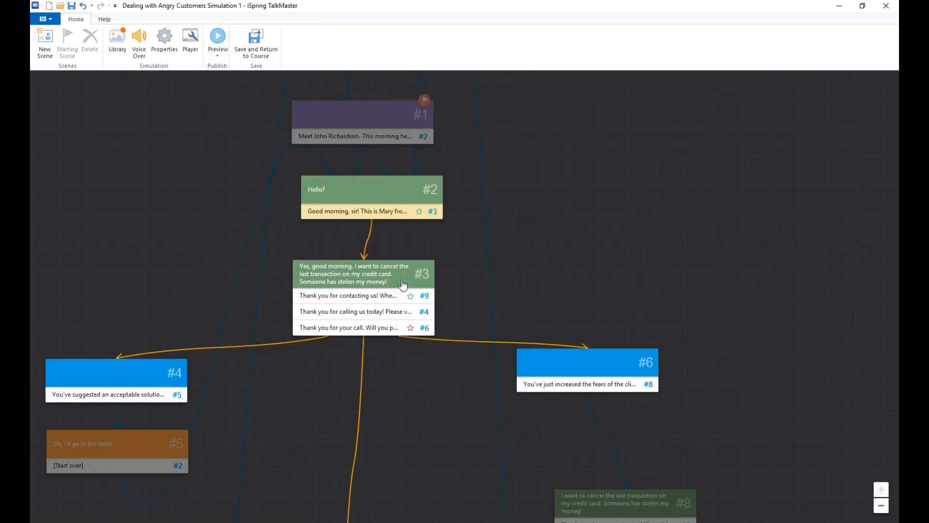
pyautogui.doubleClick(402, 285)
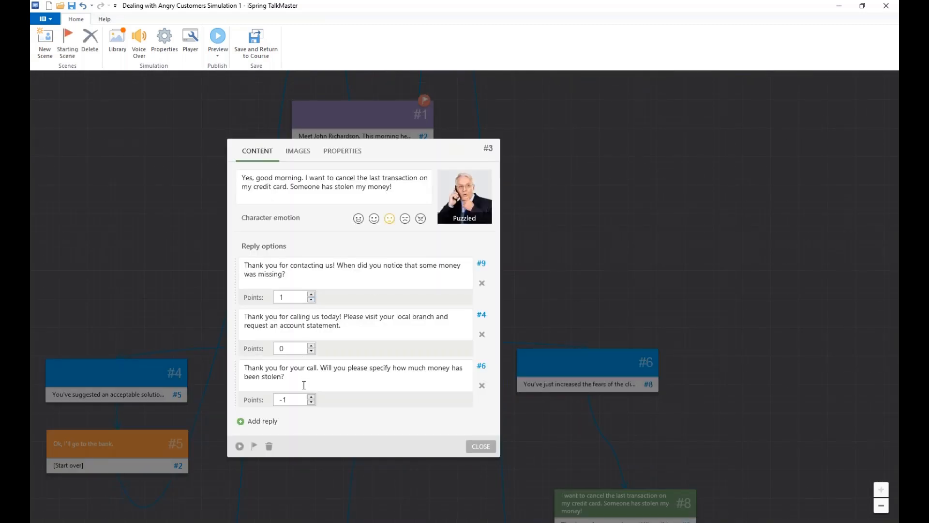
pyautogui.click(579, 169)
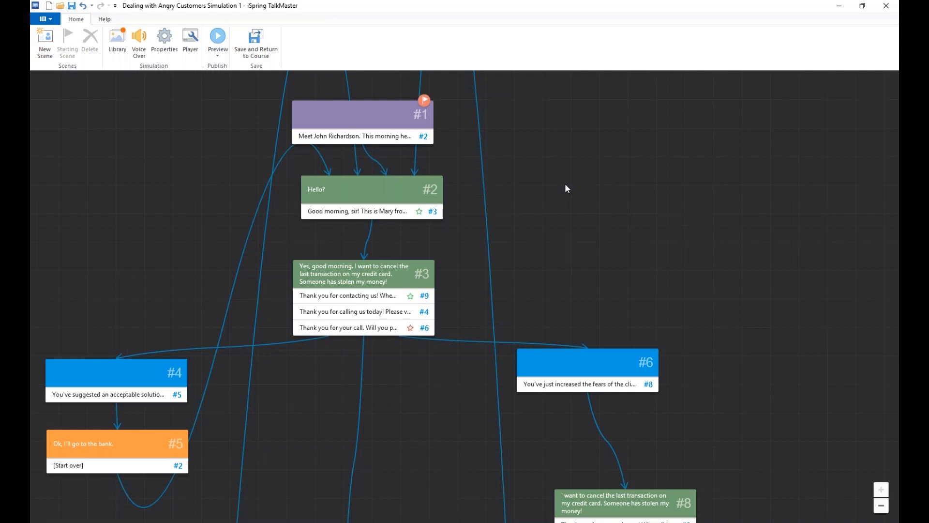
# Step: Save the simulation, returning to the PowerPoint course, and add a new slide after the simulation slide
pyautogui.click(256, 42)
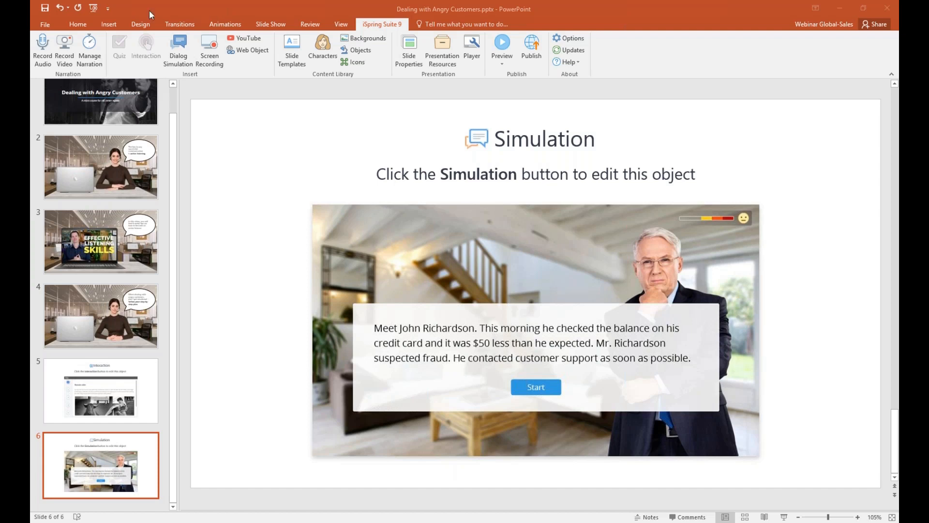
pyautogui.click(110, 25)
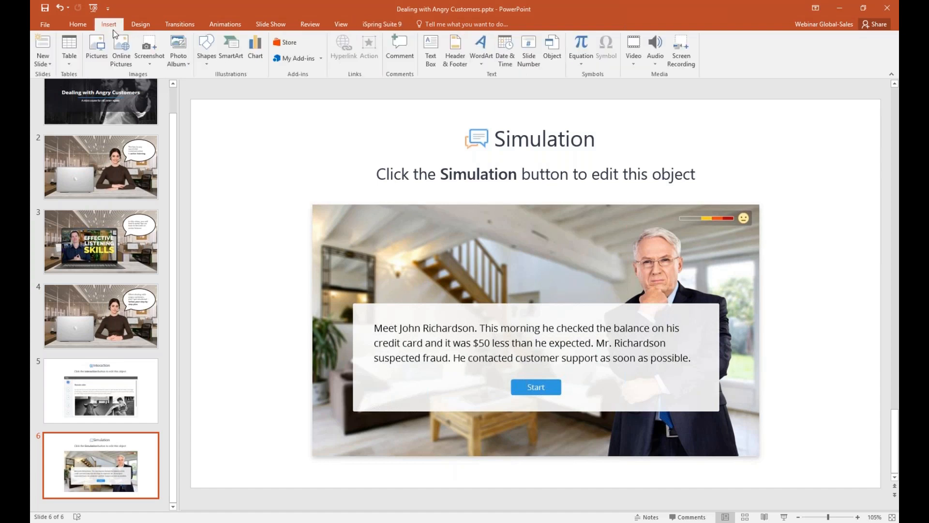
pyautogui.click(51, 43)
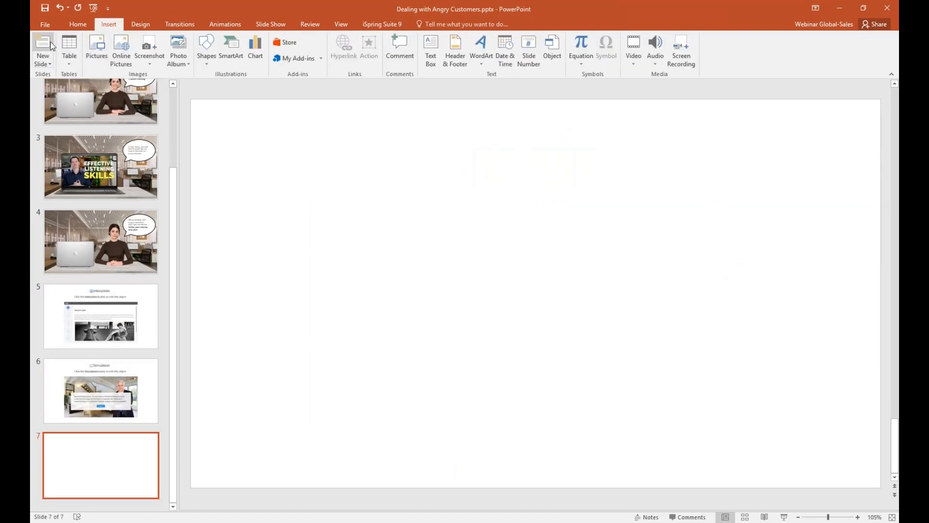
# Step: Create a new graded quiz in iSpring QuizMaker for the new blank slide
pyautogui.click(370, 23)
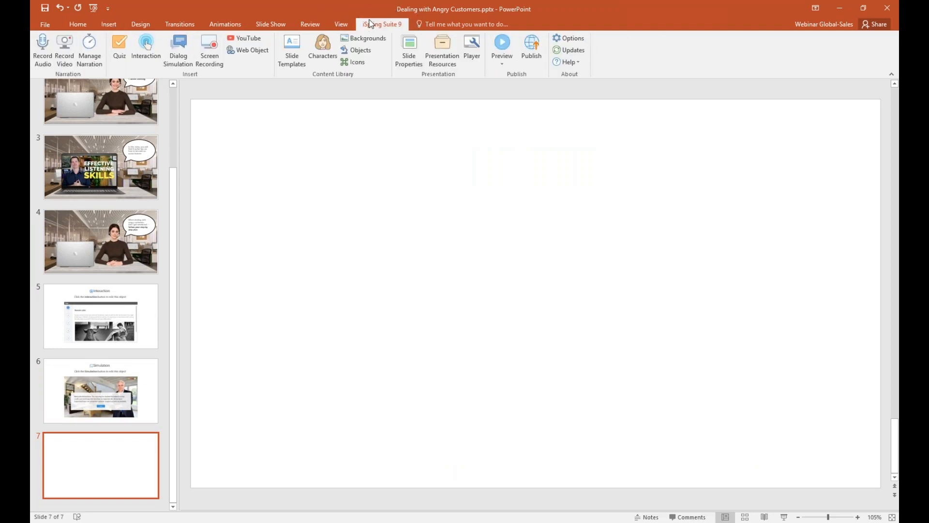
pyautogui.click(128, 54)
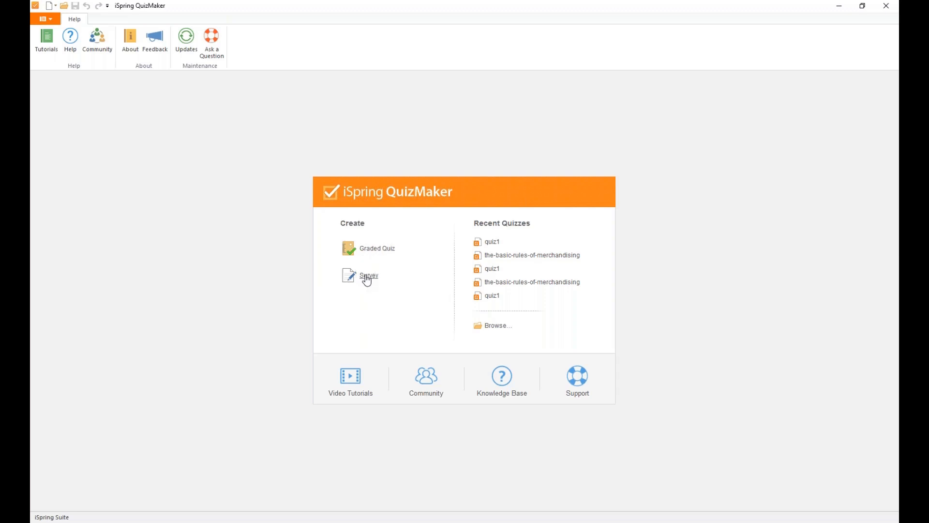
pyautogui.click(384, 249)
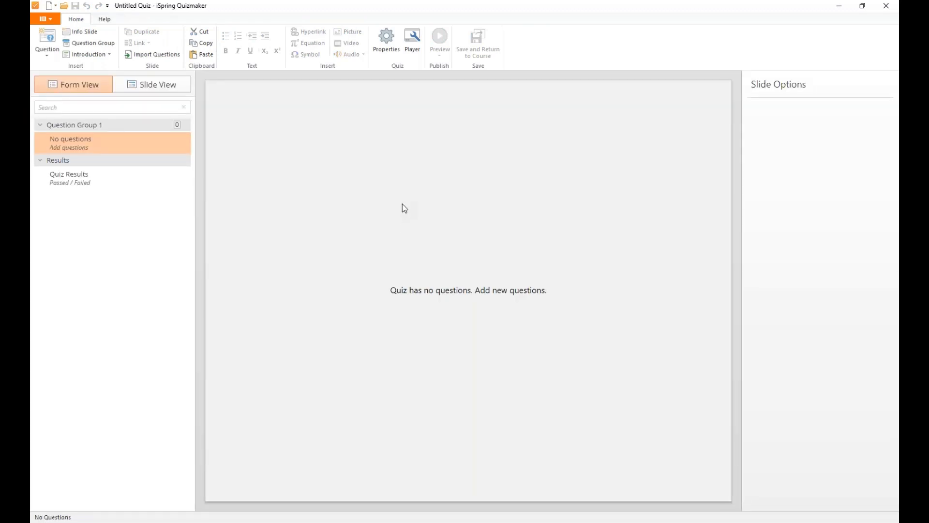
# Step: Look over the available question types, and insert an info slide into Question Group 1 using Slide View
pyautogui.click(44, 41)
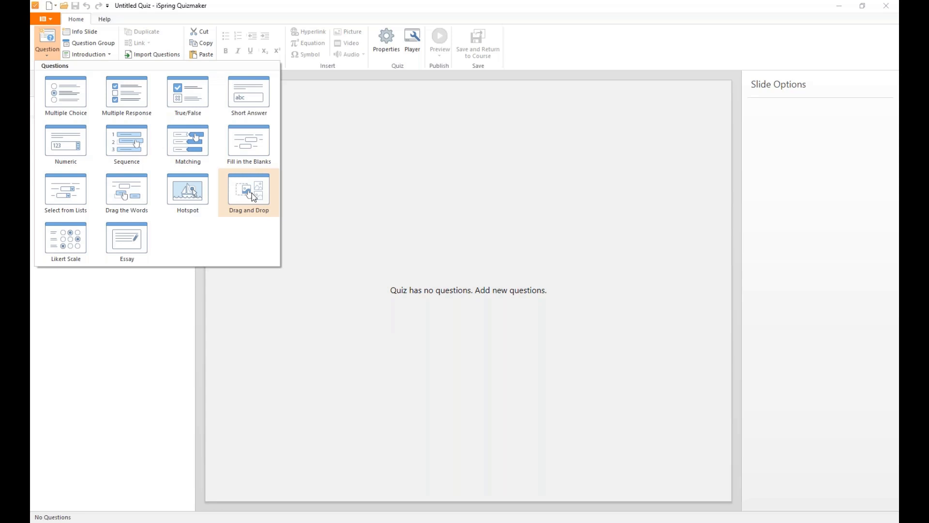
pyautogui.click(199, 332)
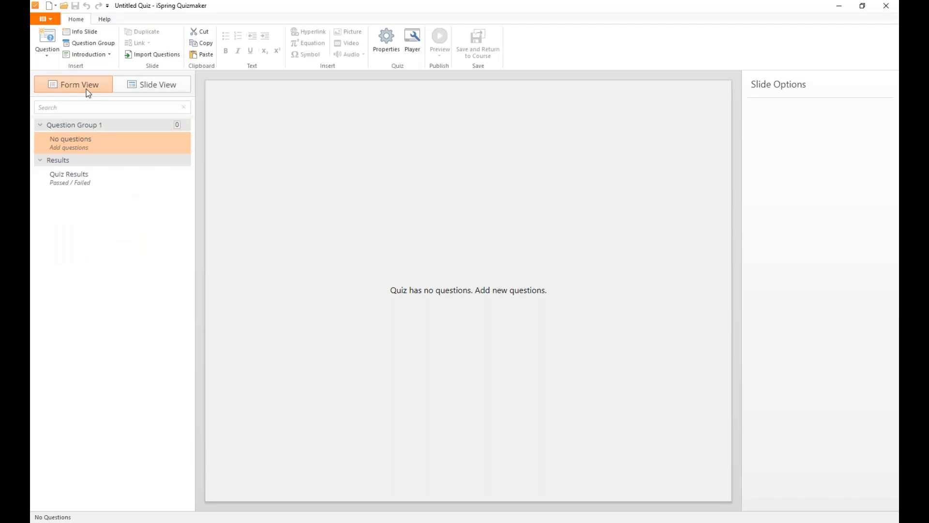
pyautogui.click(119, 84)
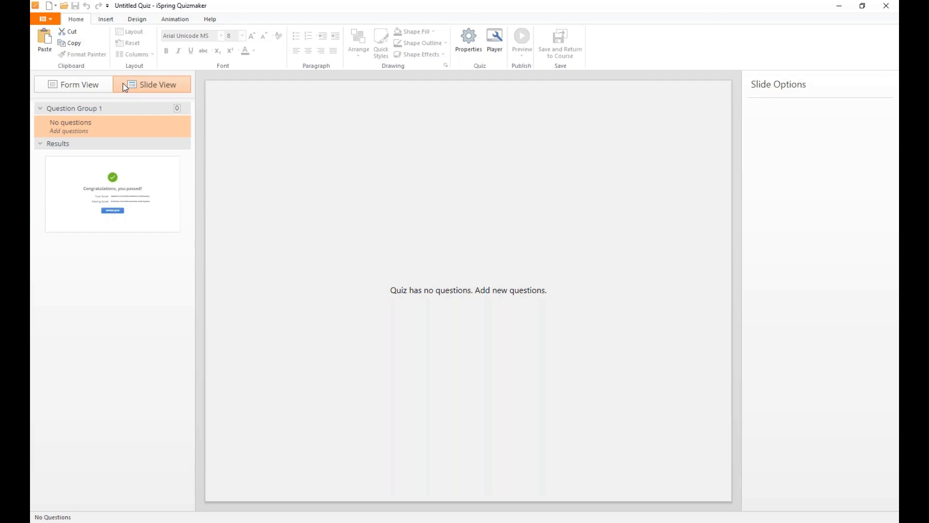
pyautogui.click(106, 19)
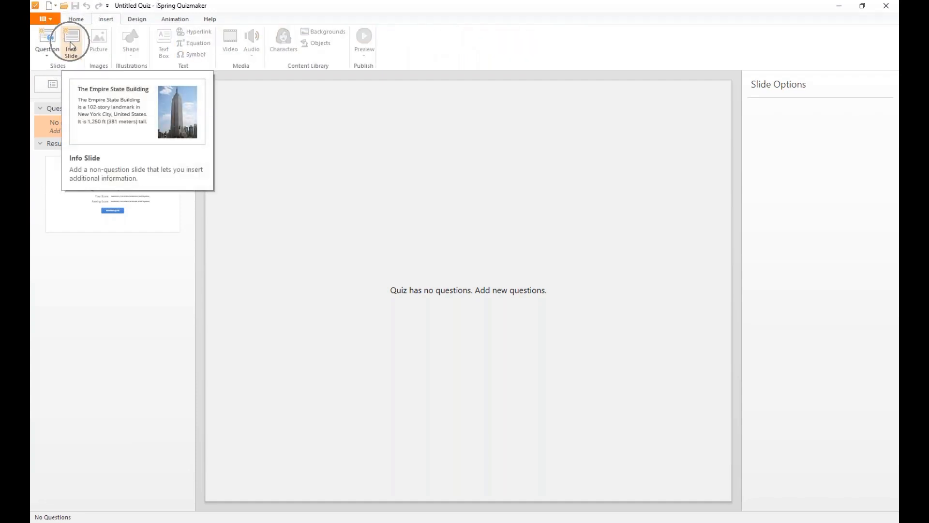
pyautogui.click(72, 45)
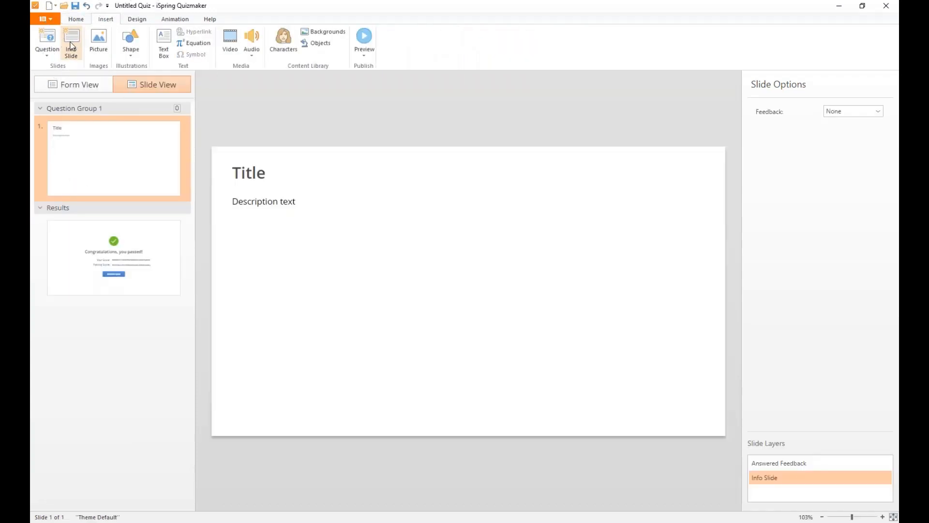
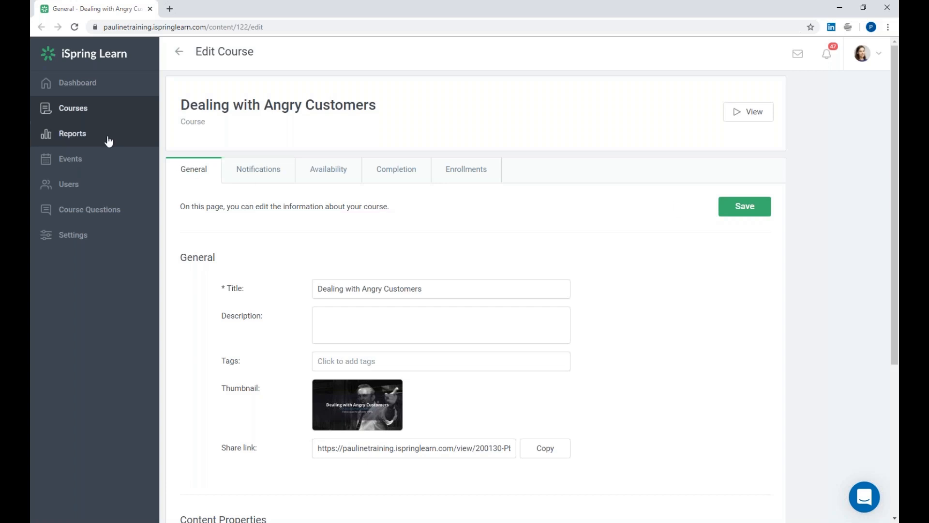
# Step: In iSpring Learn, create a new course and title it "Course for Call Center Agents"
pyautogui.click(75, 118)
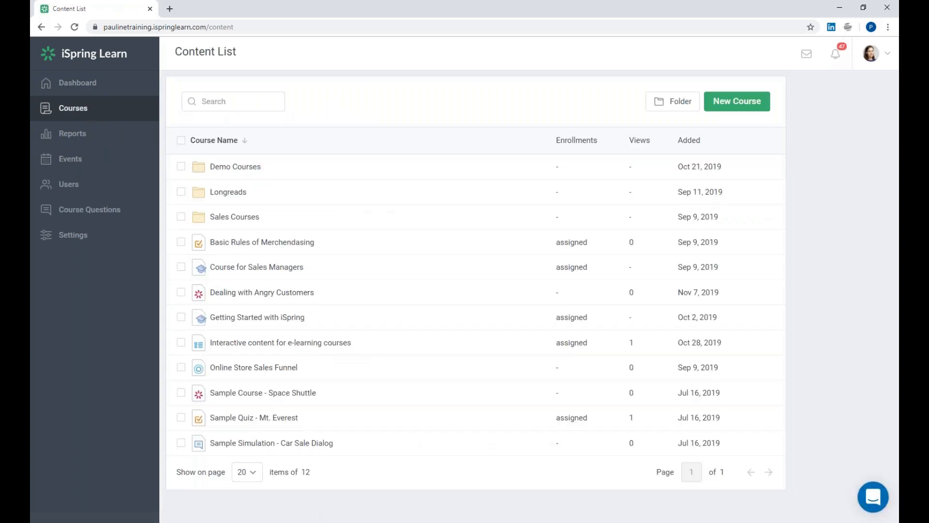
pyautogui.click(737, 101)
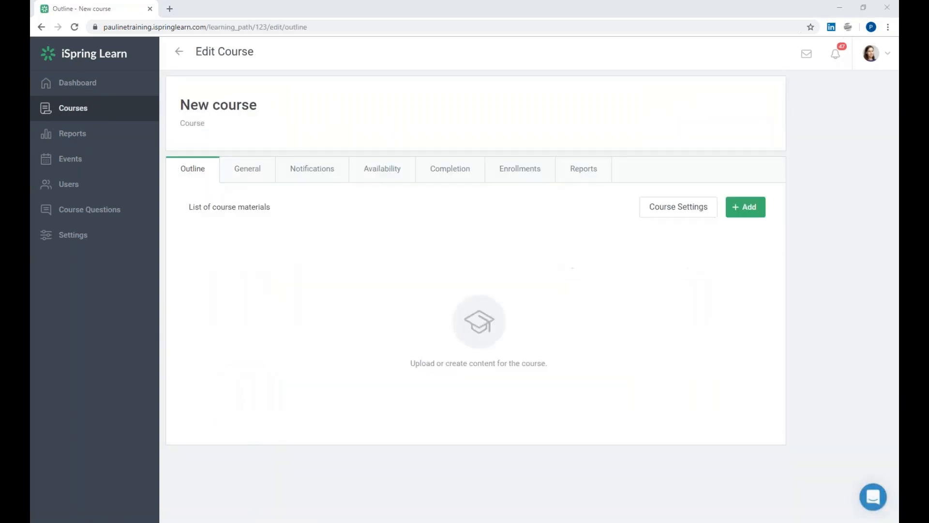
pyautogui.click(245, 105)
pyautogui.moveTo(255, 107); pyautogui.dragTo(172, 104)
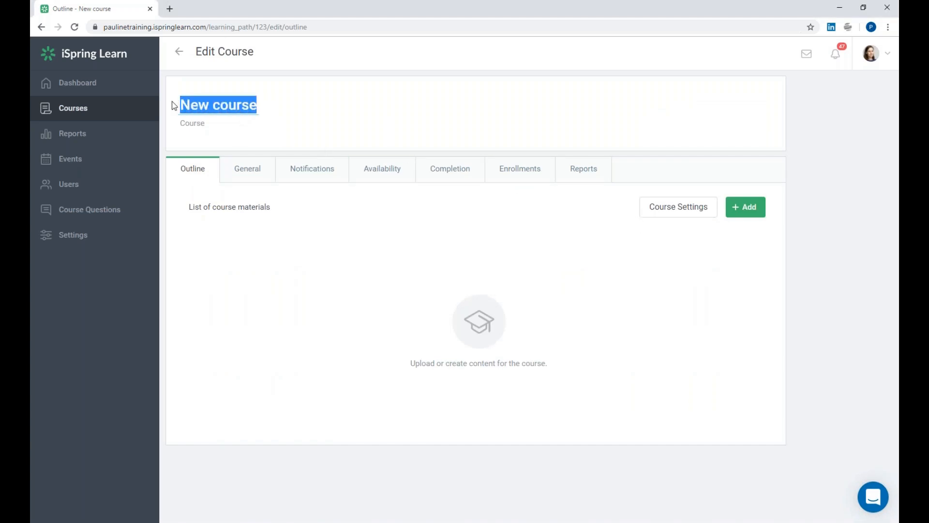
pyautogui.write('Course for Call Center Agents')
pyautogui.click(262, 219)
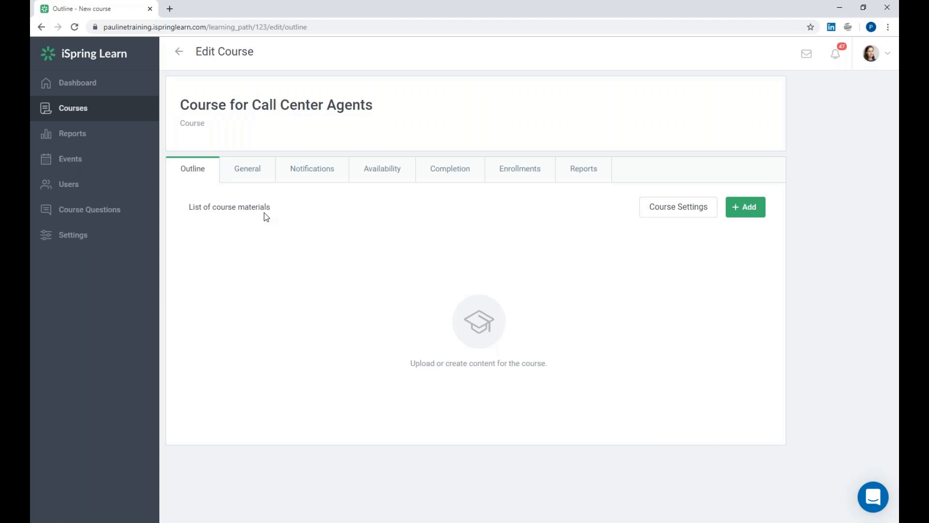
# Step: Add a longread to the course and title it "3 Call Center Games to Improve Contact Center Performance"
pyautogui.click(754, 211)
pyautogui.click(634, 258)
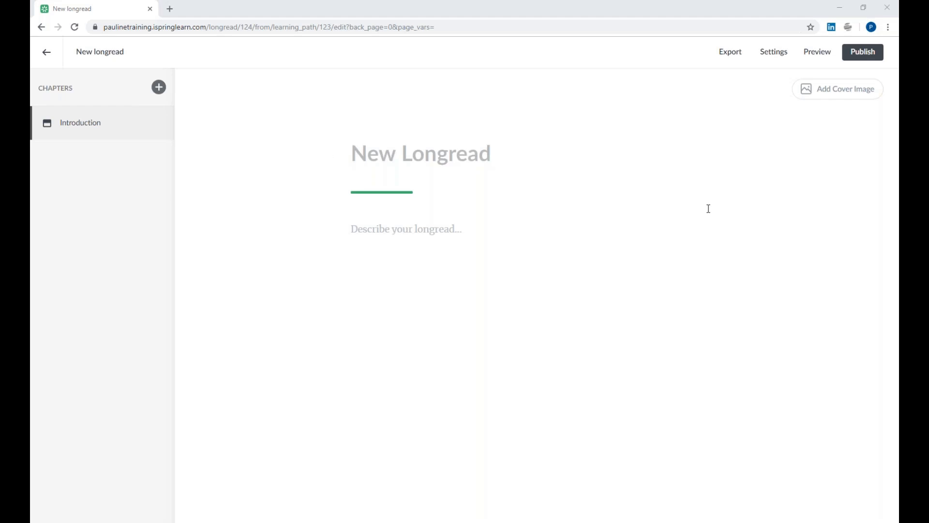
pyautogui.click(386, 160)
pyautogui.write('3 Call Center Games to Improve Contact Center Performance')
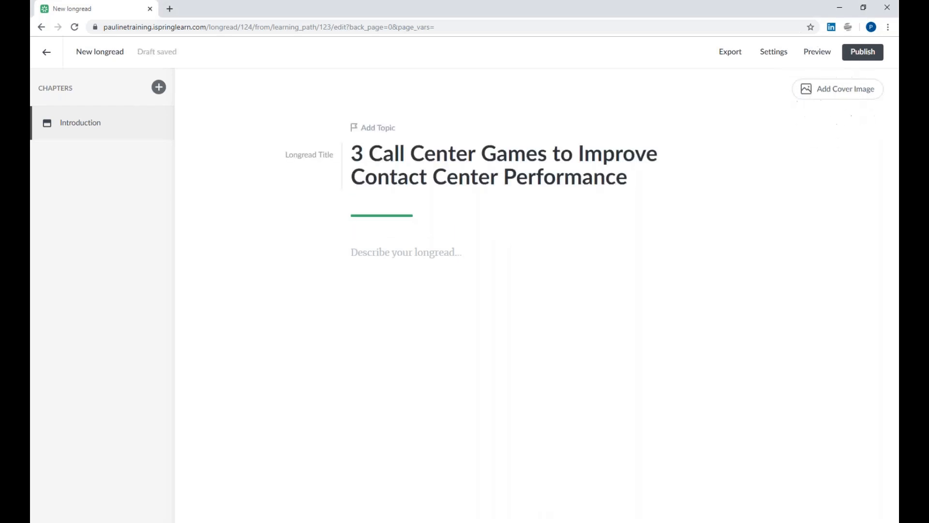
# Step: Use top-1.png as the longread's cover image and fill in the description introducing 3 games that boost call center team performance
pyautogui.click(834, 95)
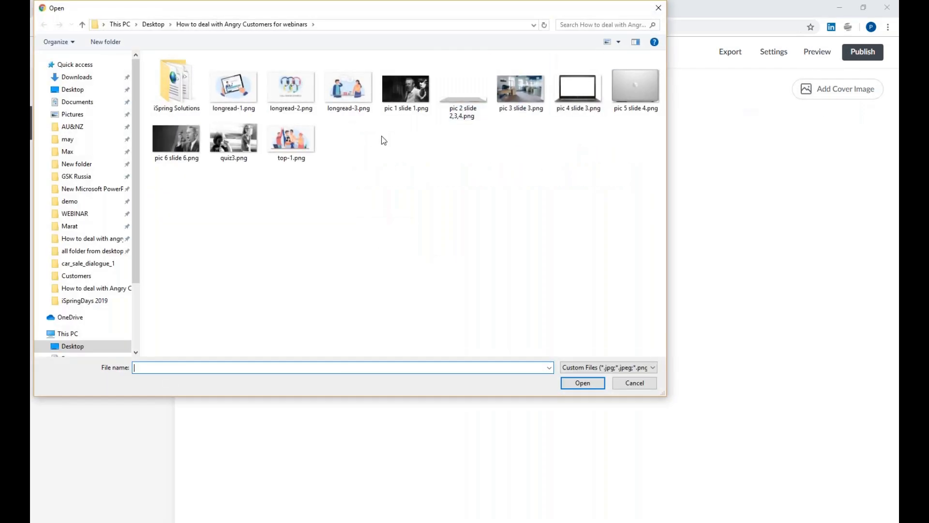
pyautogui.click(285, 144)
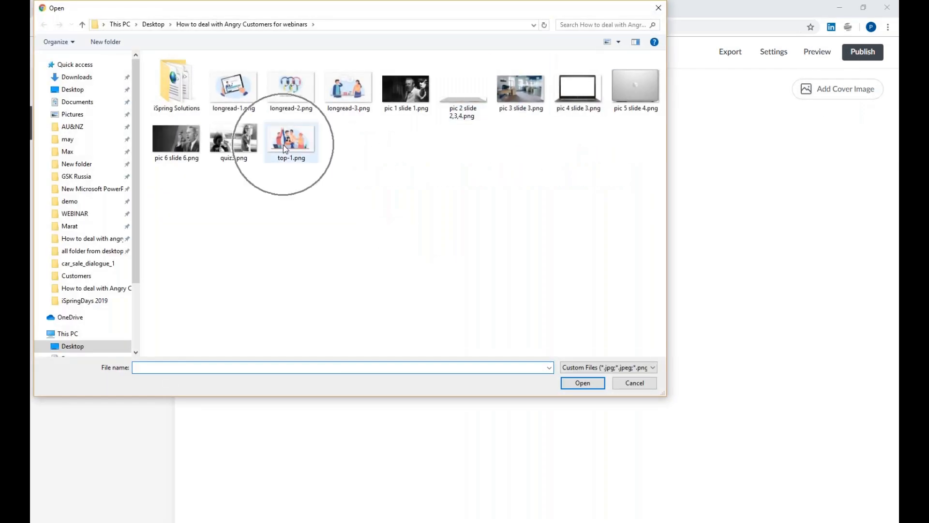
pyautogui.click(590, 385)
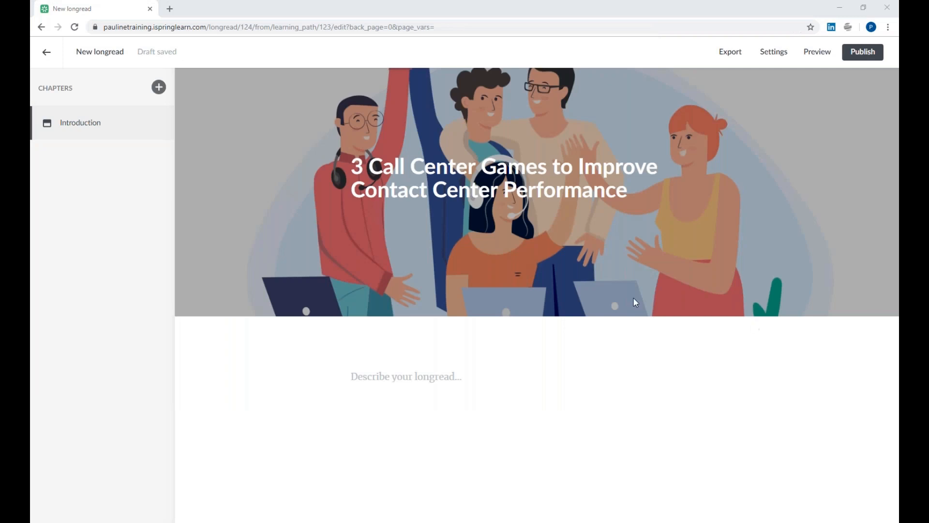
pyautogui.click(387, 376)
pyautogui.write('Do you want to improve your call agents’ efficiency and enhance their interactions with customers? Call center games can be a super-effective way to boost your team’s performance. In this blog post, we’ll outline 3 games you can set up in your contact center to strengthen your team on every front, from generating interest and commitment in staff or increasing motivation, to boosting communication and problem solving skills.')
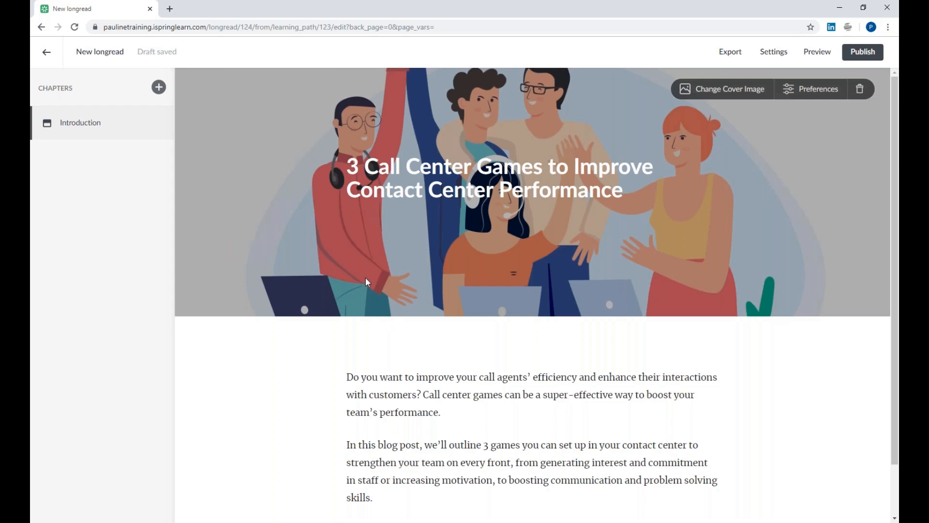
# Step: Add three new chapters to the longread after the introduction
pyautogui.click(159, 88)
pyautogui.click(159, 88)
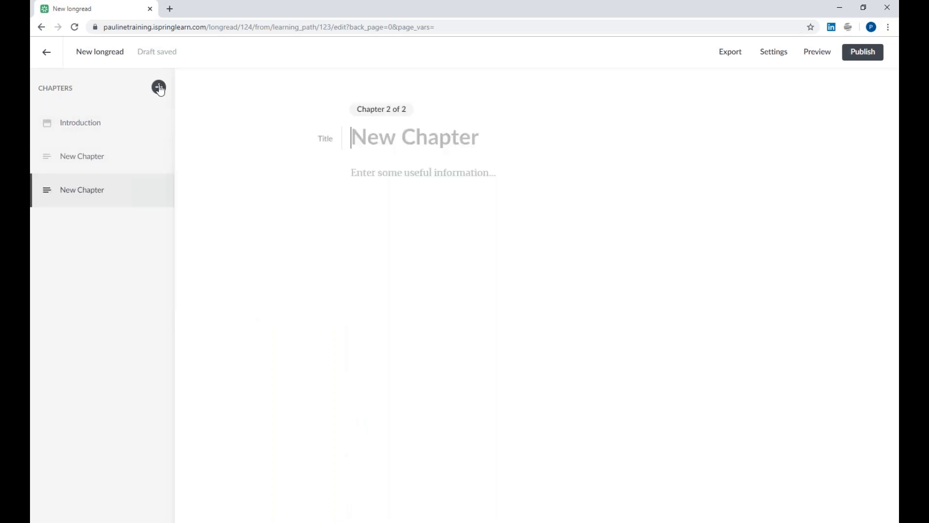
pyautogui.click(159, 88)
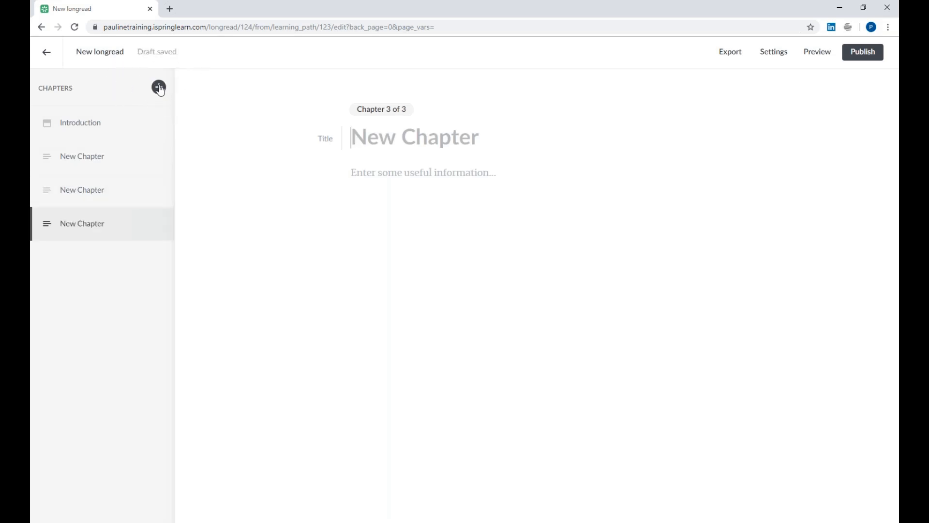
# Step: Title the first chapter "1. Conversation Simulation" and paste in its prepared text, from the Overview through the "Why play it" section
pyautogui.click(102, 165)
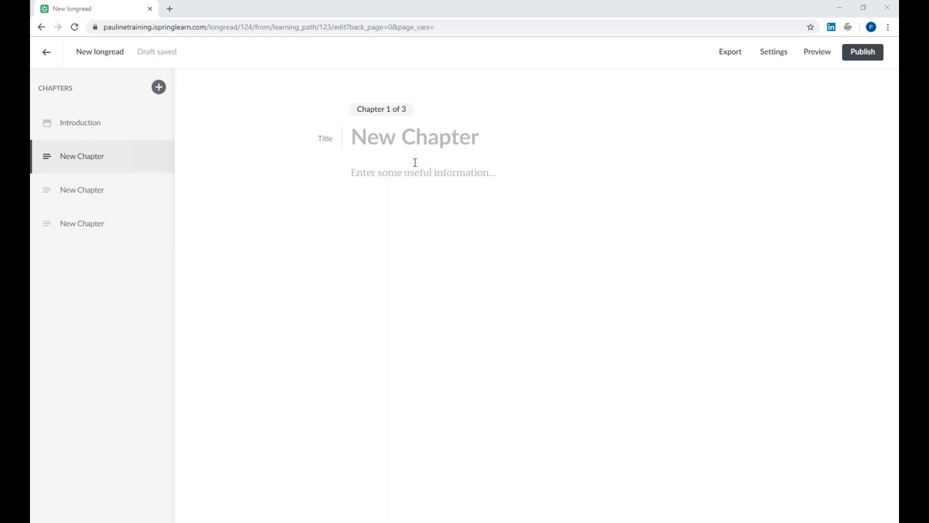
pyautogui.click(384, 137)
pyautogui.write('1. Conversation Simulation')
pyautogui.click(422, 177)
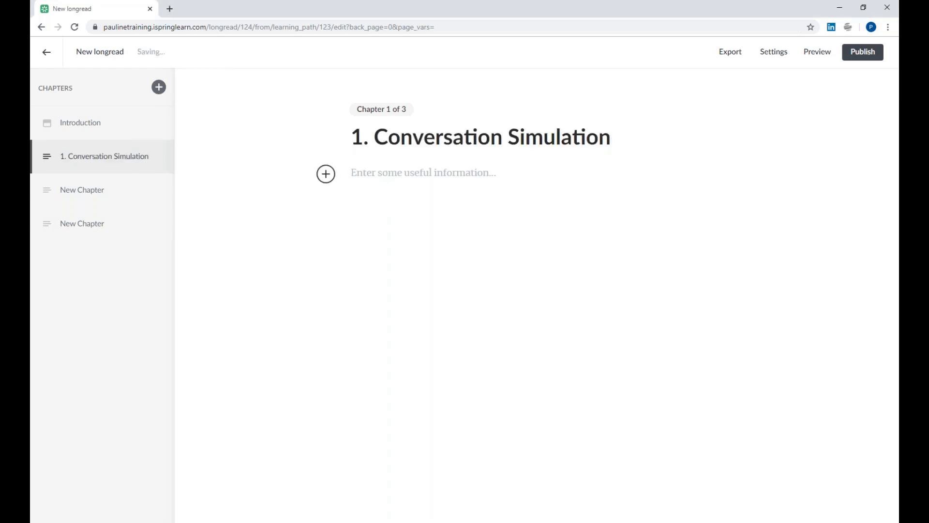
pyautogui.hotkey('alt', 'Tab')
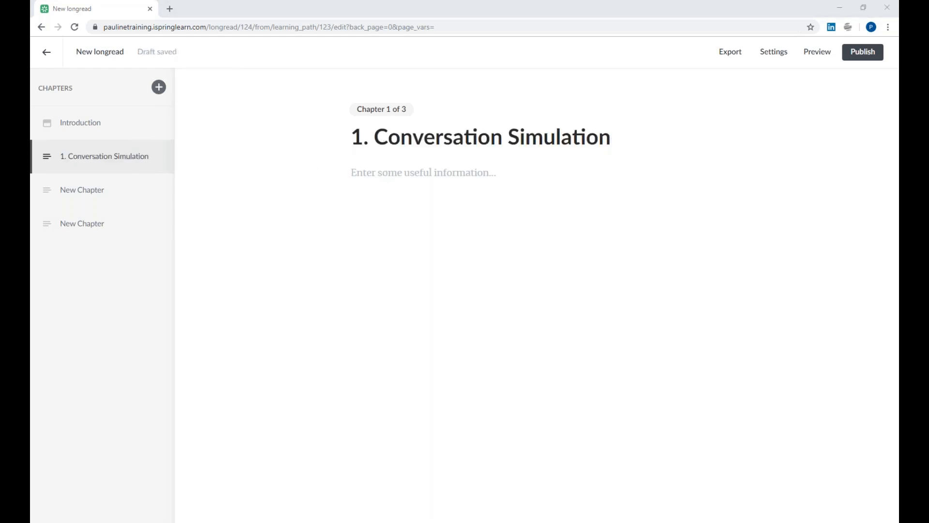
pyautogui.hotkey('alt', 'Tab')
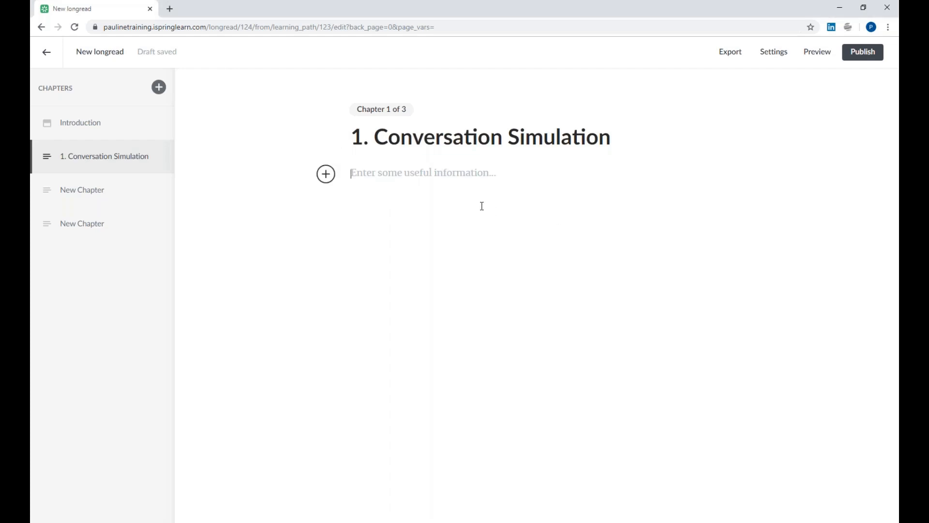
pyautogui.hotkey('ctrl', 'v')
pyautogui.scroll(3, 482, 206)
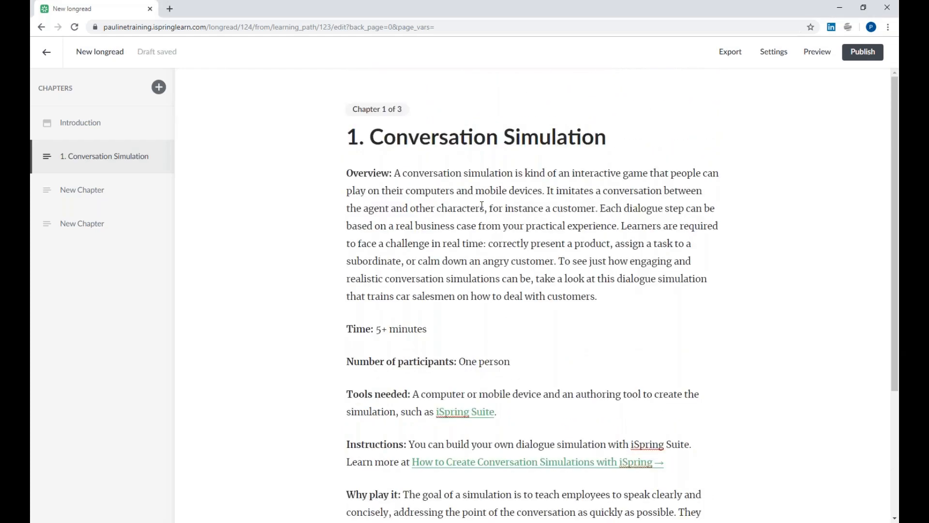
# Step: Insert the image longread-1.png between the Overview paragraph and the Time line of the Conversation Simulation chapter
pyautogui.click(348, 328)
pyautogui.press('Return')
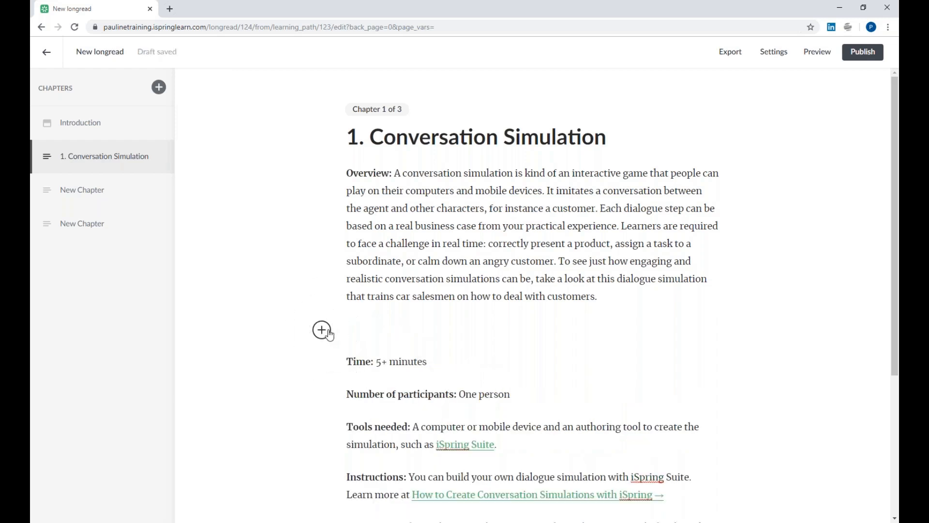
pyautogui.click(322, 330)
pyautogui.click(396, 325)
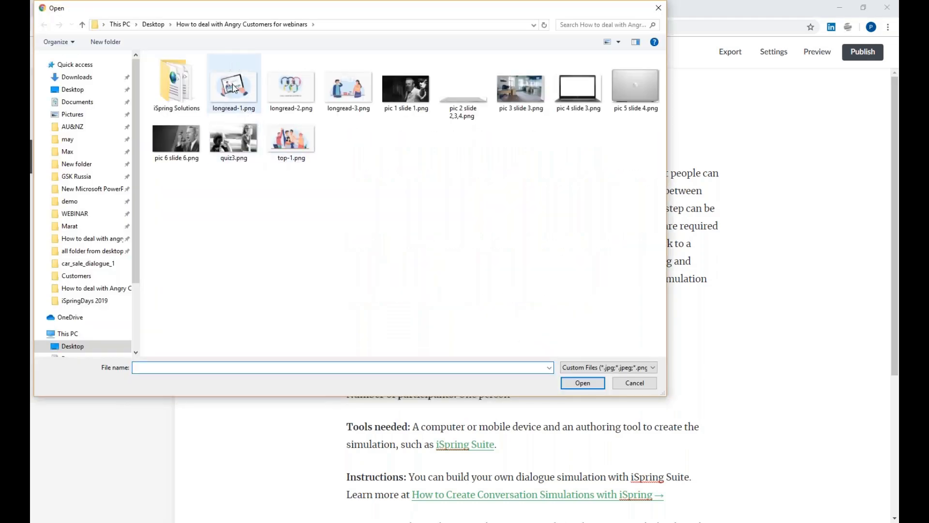
pyautogui.click(233, 87)
pyautogui.click(583, 384)
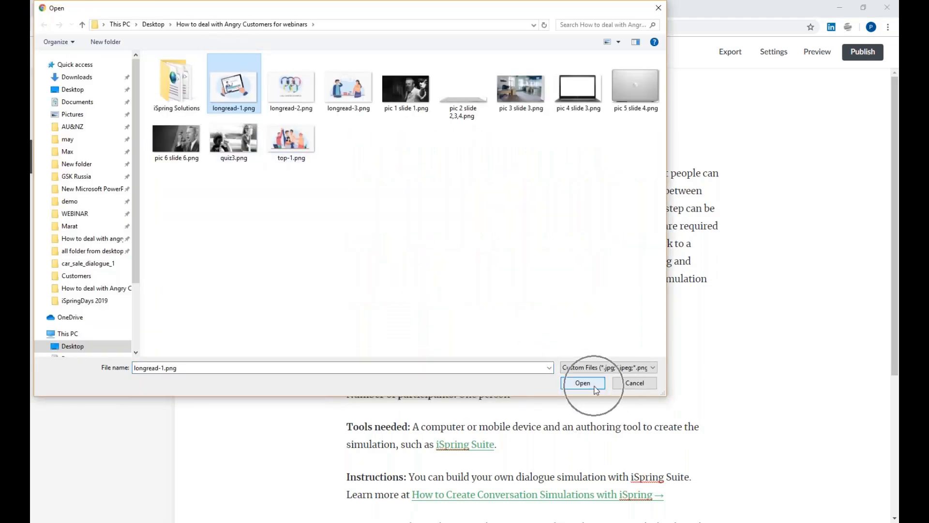
pyautogui.scroll(-7, 760, 289)
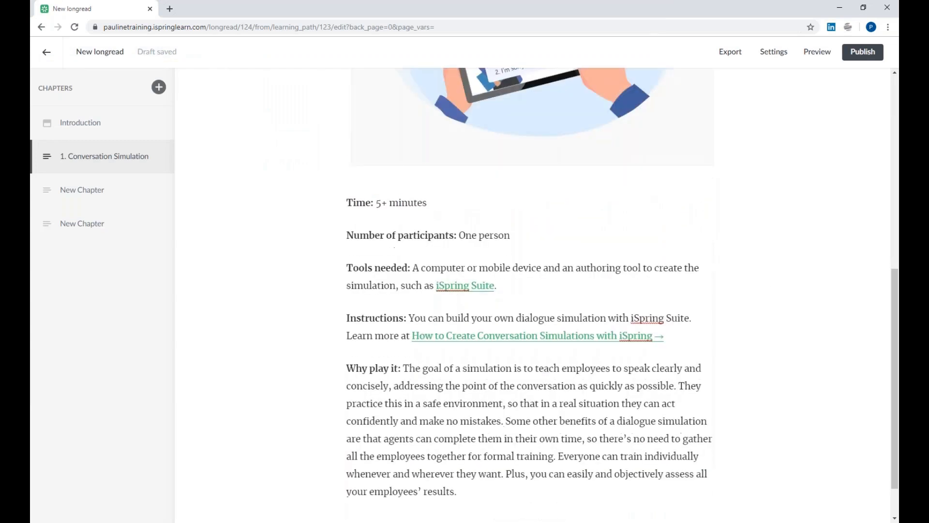
# Step: Title the second chapter "2. Call Center Olympics" and fill in its prepared text with time, participants, tools, instructions and goal
pyautogui.click(81, 191)
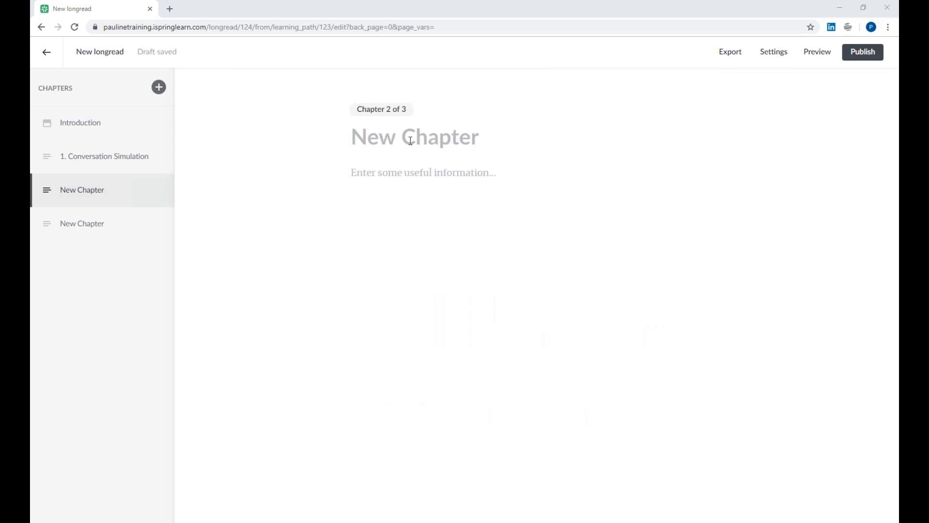
pyautogui.click(411, 141)
pyautogui.write('2. Call Center Olympics')
pyautogui.click(486, 191)
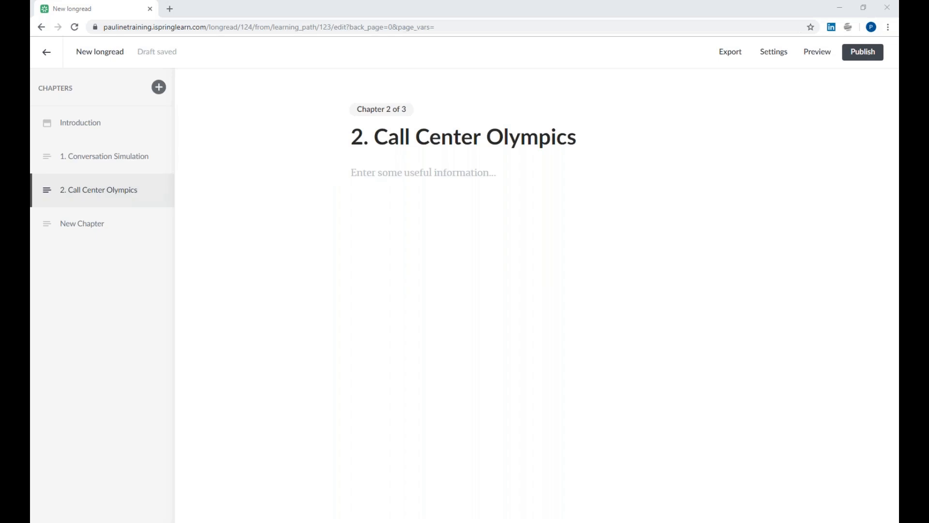
pyautogui.click(467, 205)
pyautogui.write('Time: 30 minutes Number of participants: Two or more people Tools needed: A pen and paper  Instructions:  Choose several metrics, for example, ‘average handle time’ and ‘first call resolution’ to compete in and set the time period for the games.  Each KPI is considered a sport. The person who has the best KPI score for that sport gets a medal or ribbon for the win.  To wrap up your Call Center Olympics, you can have a party to celebrate the winner’s success. Create an awards ceremony to honor the top three winners.  Goal: If your team is lagging and you want to really boost all your metrics, try Call Center Olympics.')
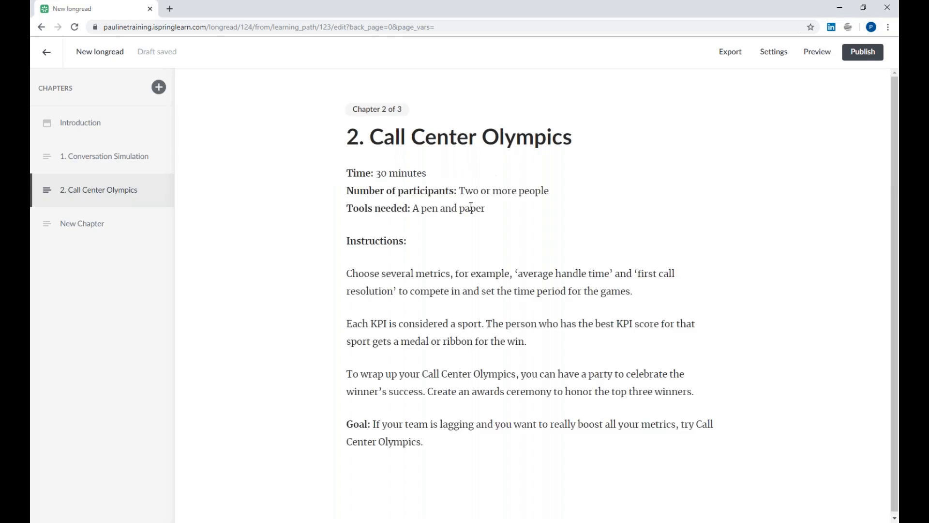
# Step: Insert the image longread-2.png above the Instructions heading of the Call Center Olympics chapter
pyautogui.click(343, 232)
pyautogui.press('Return')
pyautogui.click(322, 242)
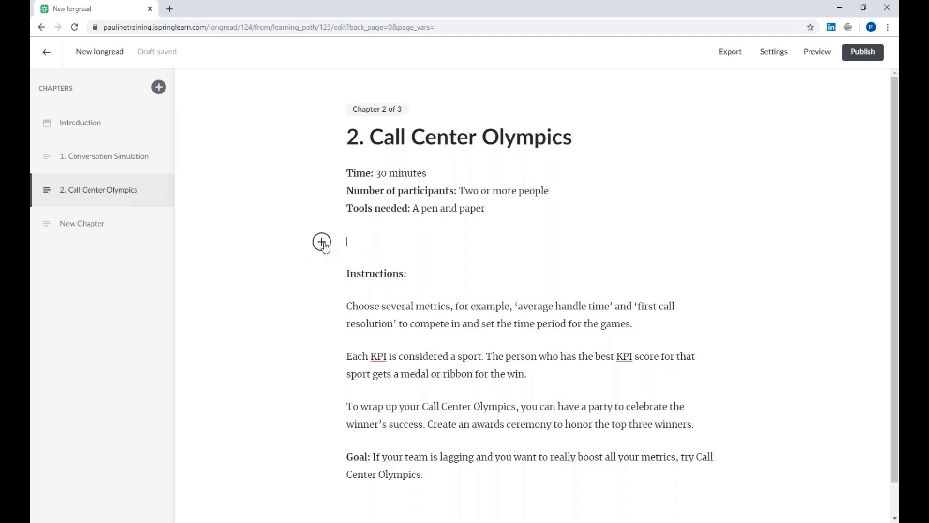
pyautogui.click(396, 241)
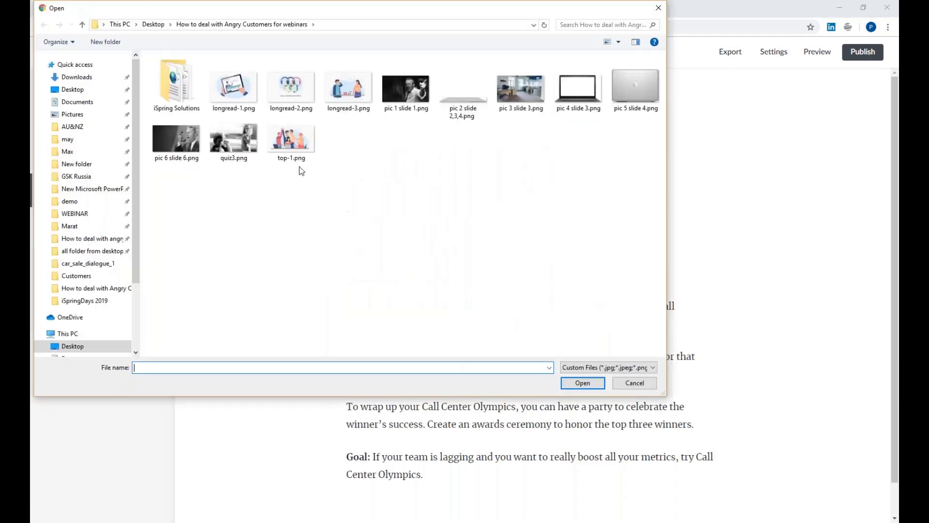
pyautogui.click(304, 87)
pyautogui.click(583, 383)
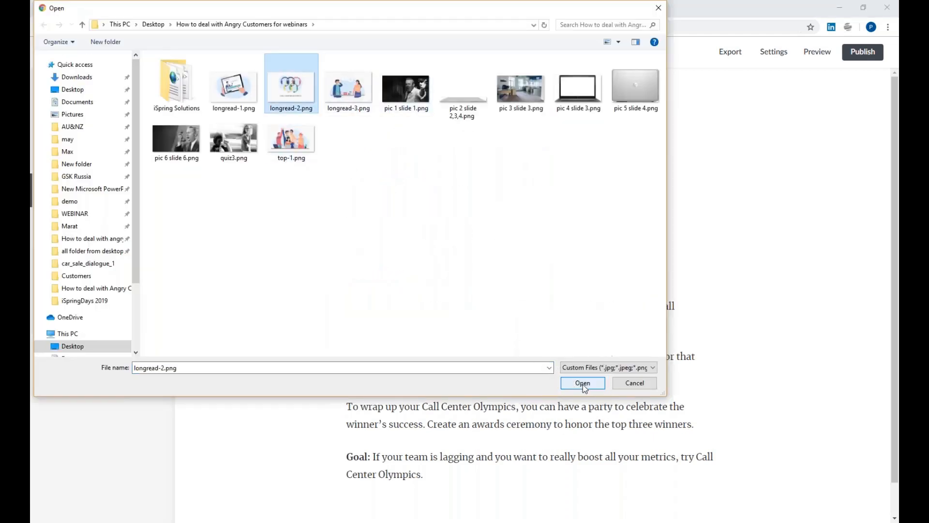
# Step: Format the three instruction paragraphs of the Call Center Olympics chapter as a numbered list
pyautogui.click(538, 338)
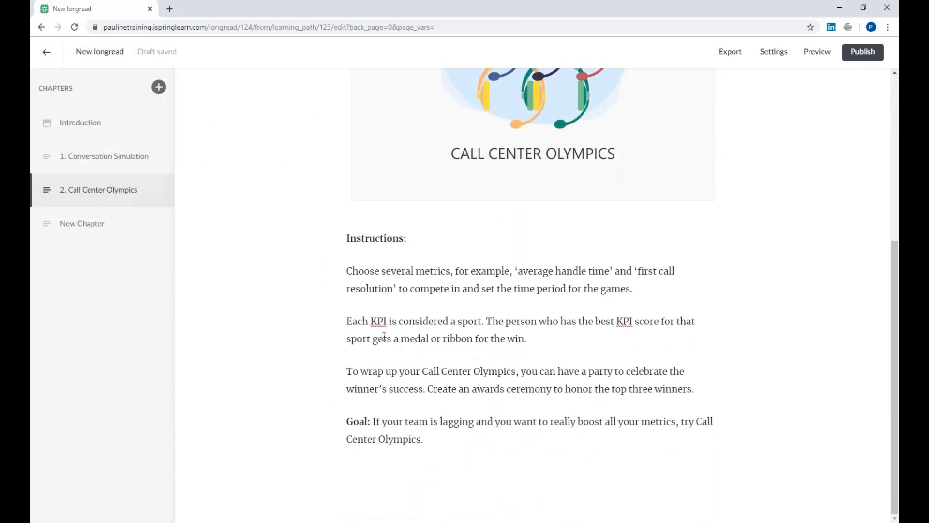
pyautogui.moveTo(347, 270); pyautogui.dragTo(736, 388)
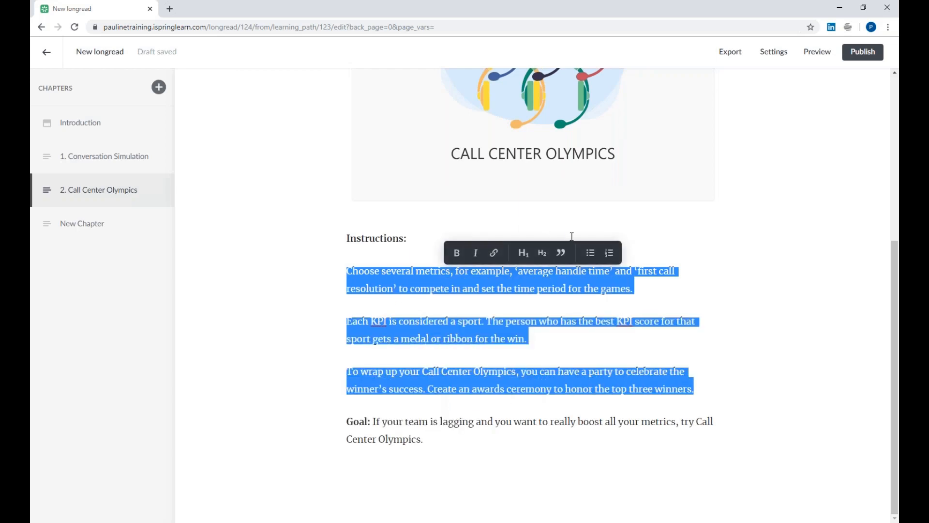
pyautogui.click(610, 253)
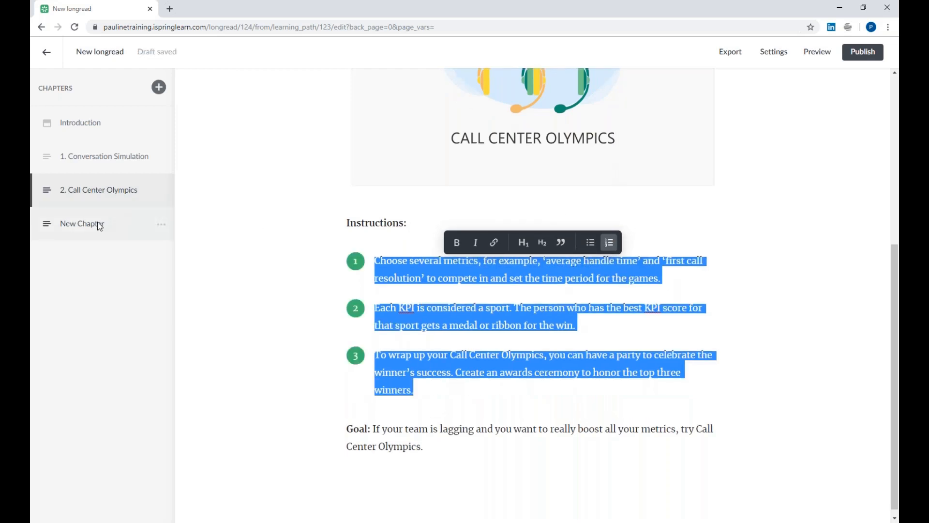
# Step: Title the third chapter "3. Use What You Have" and paste in its prepared text, from the Time line through "Why play it"
pyautogui.click(83, 223)
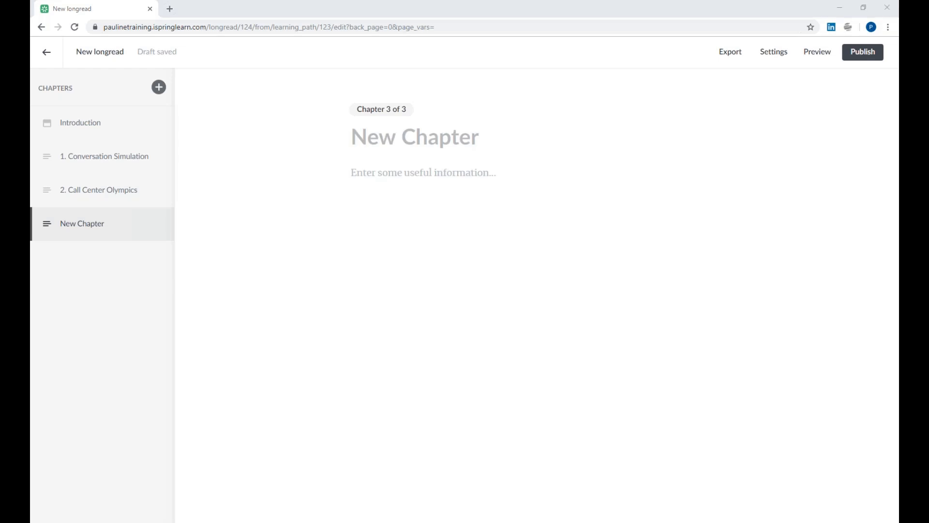
pyautogui.click(436, 133)
pyautogui.write('3. Use What You Have')
pyautogui.click(425, 185)
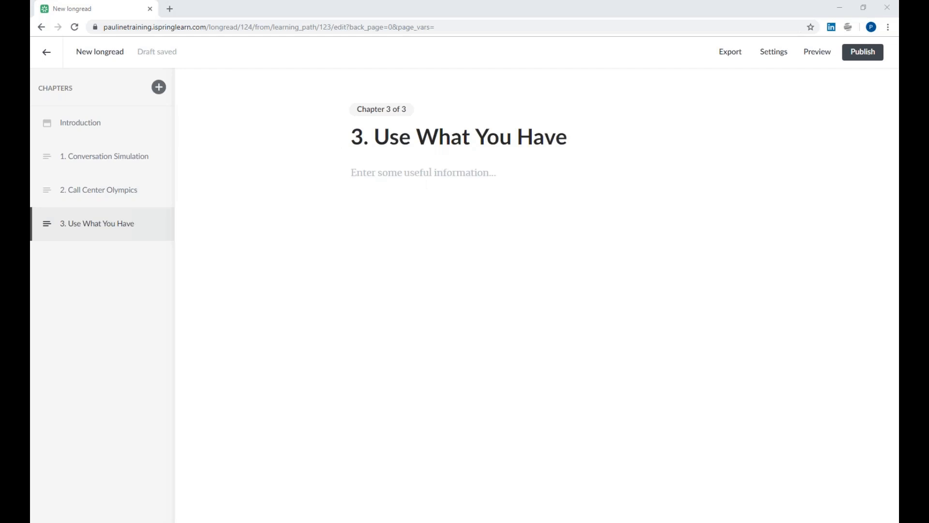
pyautogui.click(357, 208)
pyautogui.hotkey('ctrl', 'v')
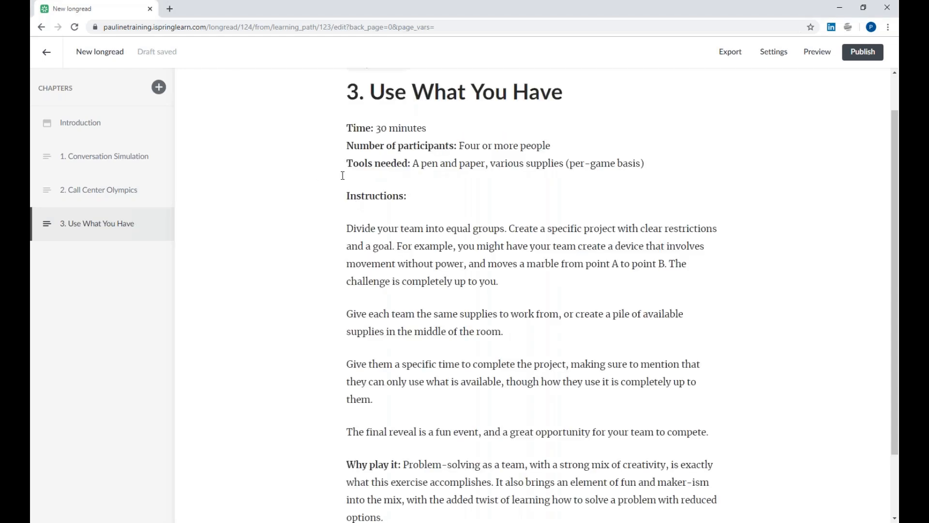
# Step: Insert the image longread-3.png above the Instructions heading of the Use What You Have chapter
pyautogui.press('Return')
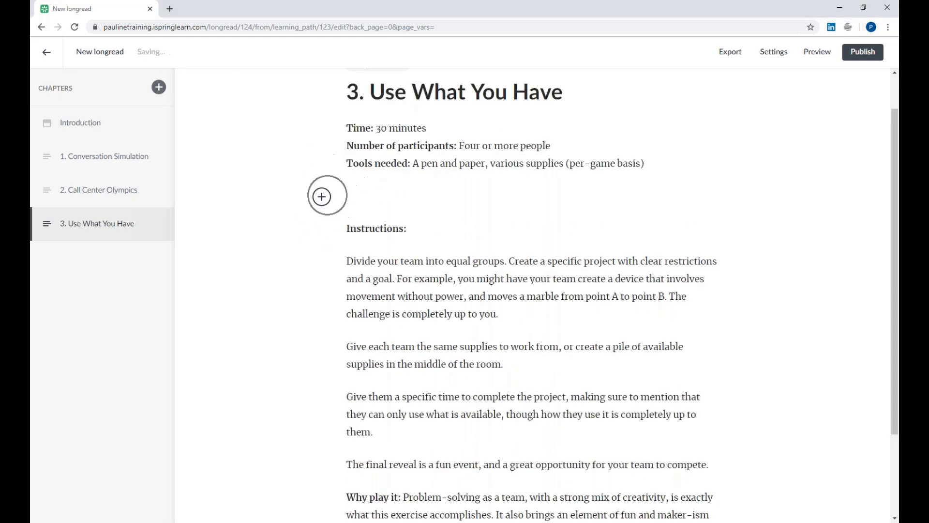
pyautogui.click(322, 197)
pyautogui.click(394, 194)
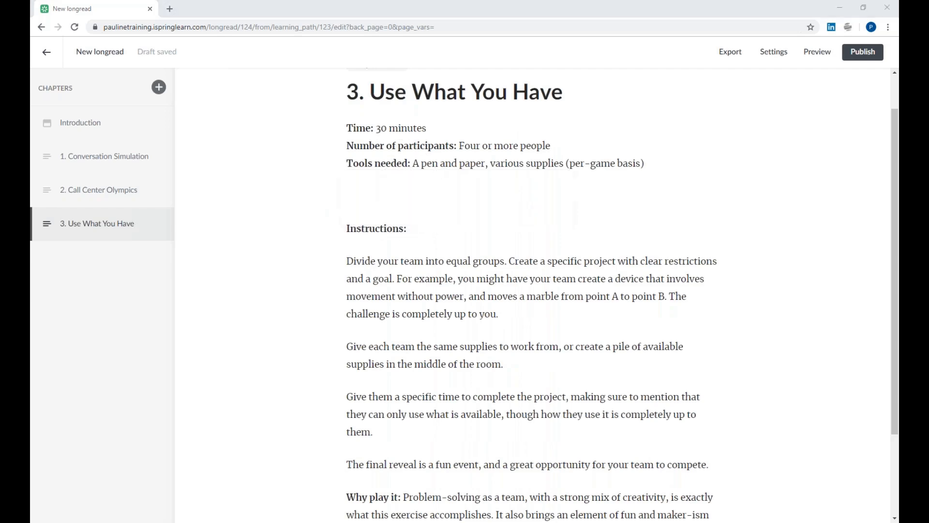
pyautogui.click(349, 86)
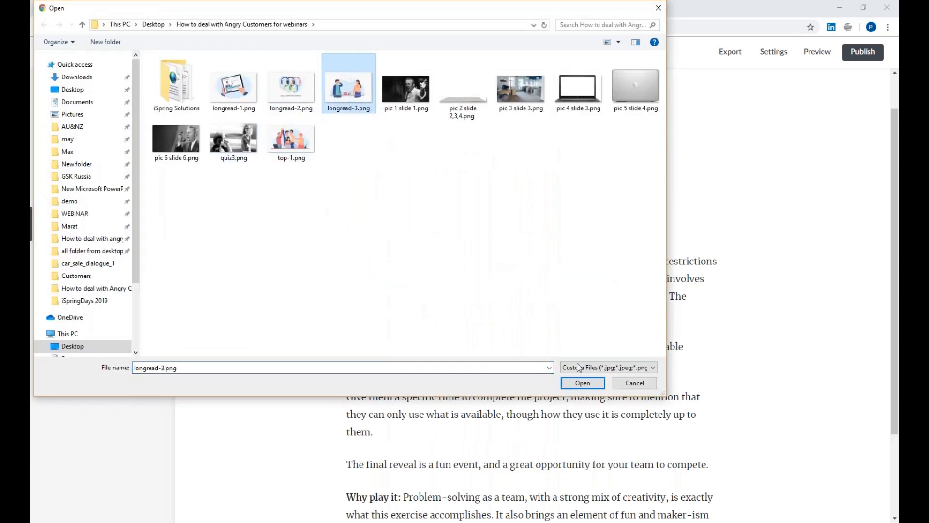
pyautogui.click(576, 383)
# Step: Turn the four instruction paragraphs of the Use What You Have chapter into a numbered list
pyautogui.scroll(-5, 492, 385)
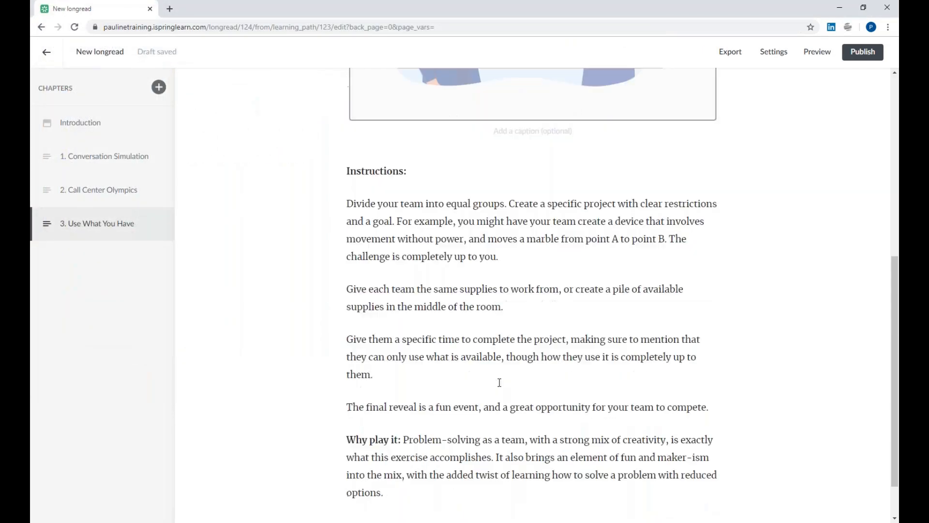
pyautogui.scroll(-1, 499, 382)
pyautogui.moveTo(347, 150); pyautogui.dragTo(731, 344)
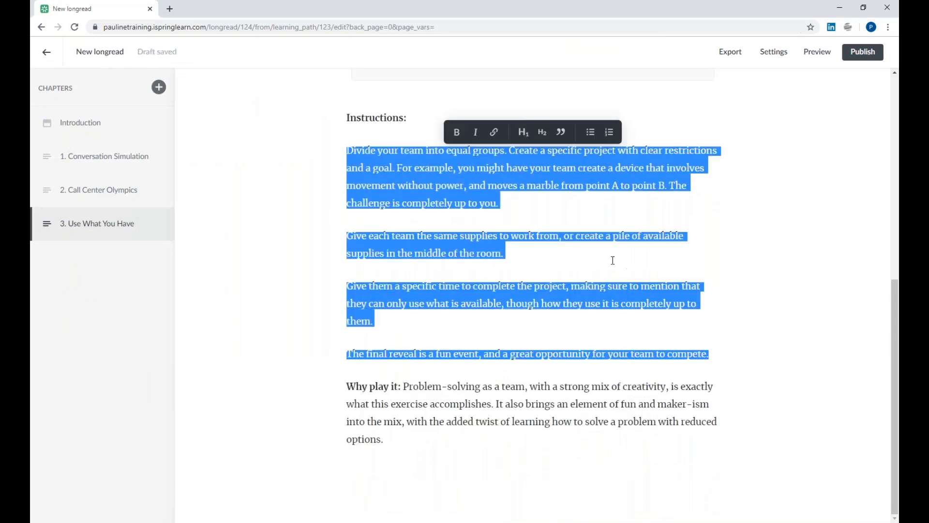
pyautogui.click(610, 139)
pyautogui.click(758, 225)
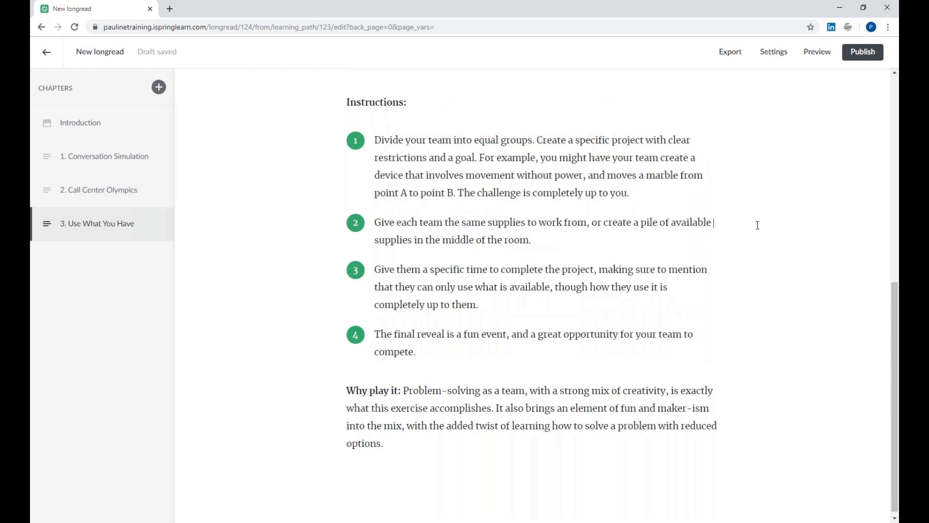
# Step: Publish the longread and return to the outline of the call center agents course
pyautogui.click(858, 58)
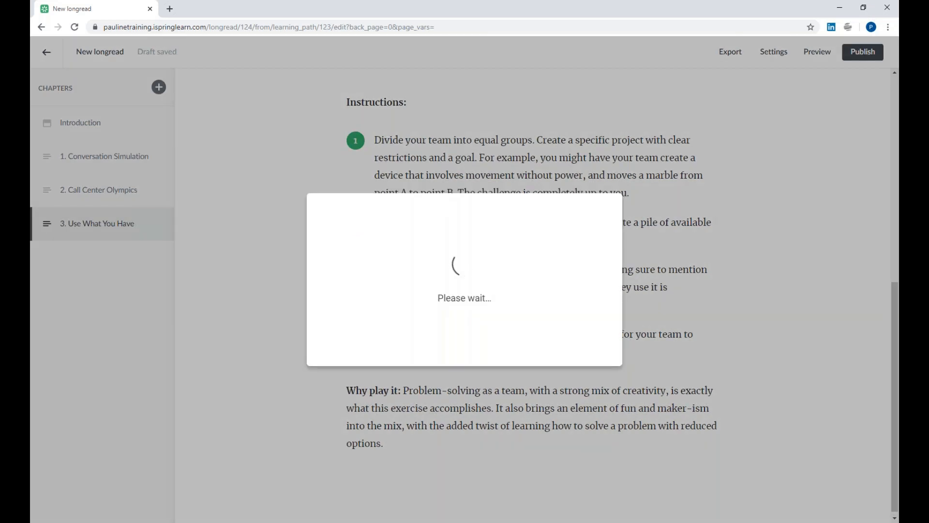
pyautogui.click(455, 312)
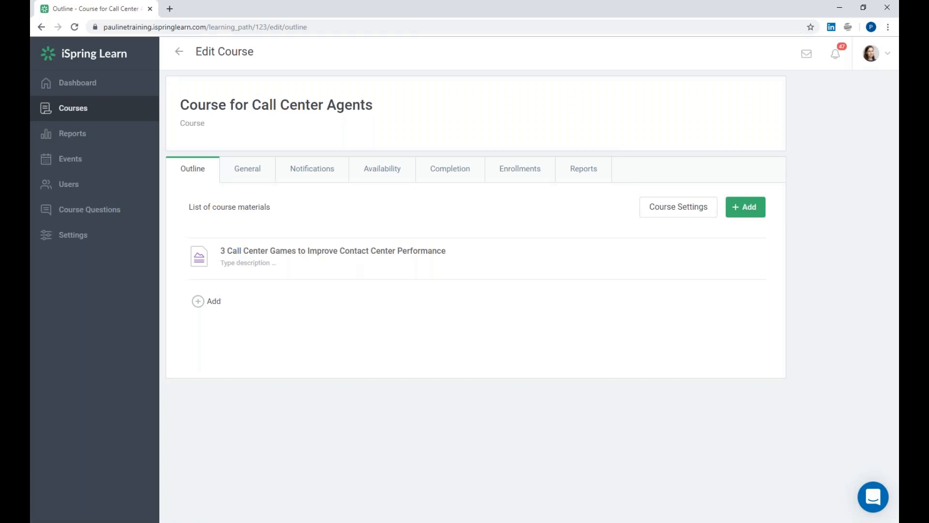
# Step: Add the existing Dealing with Angry Customers module to the course outline as a linked copy
pyautogui.click(743, 213)
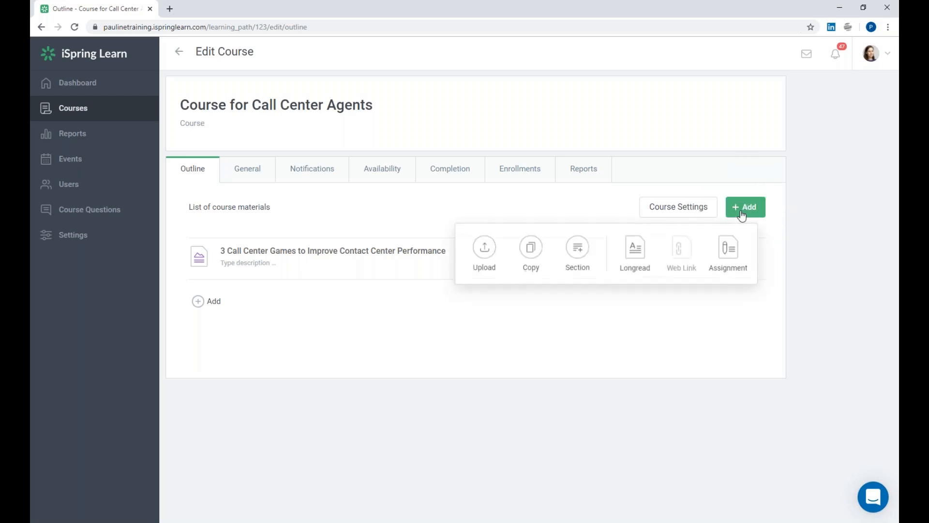
pyautogui.click(531, 261)
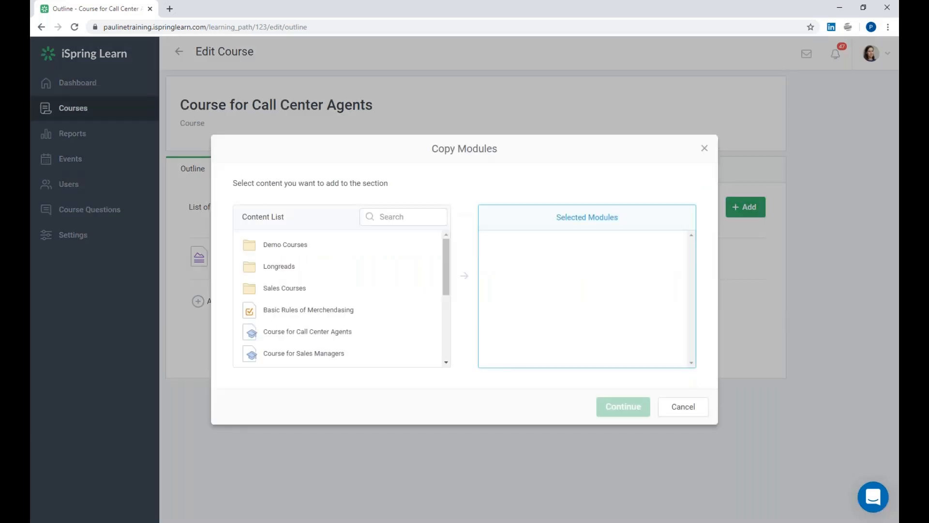
pyautogui.scroll(-3, 300, 351)
pyautogui.scroll(2, 321, 321)
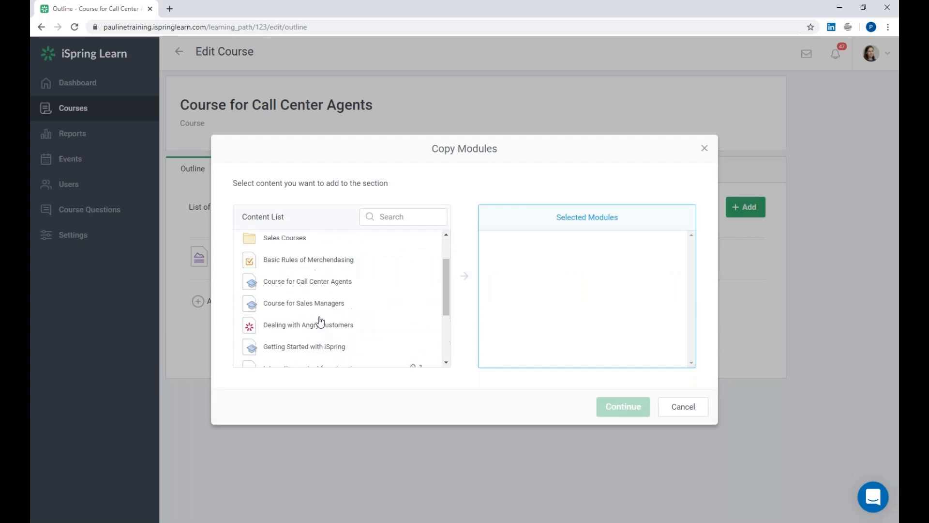
pyautogui.click(305, 327)
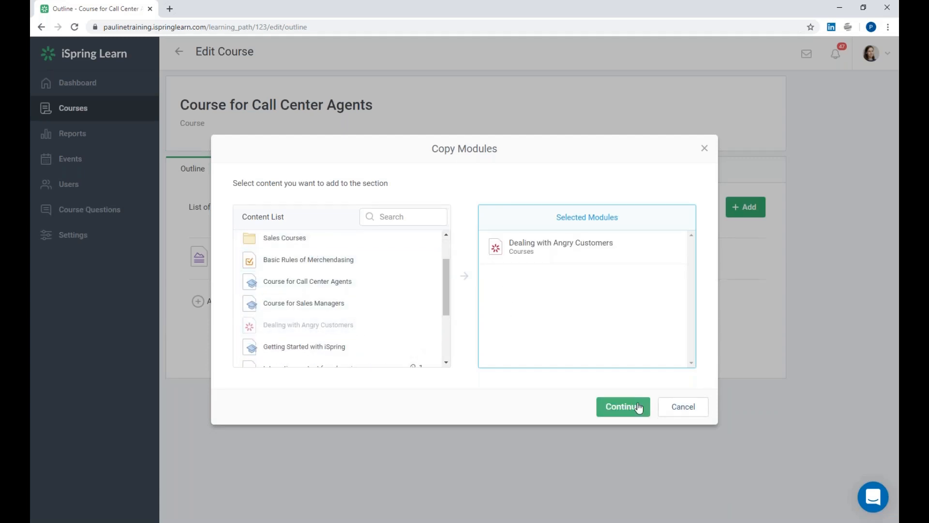
pyautogui.click(624, 409)
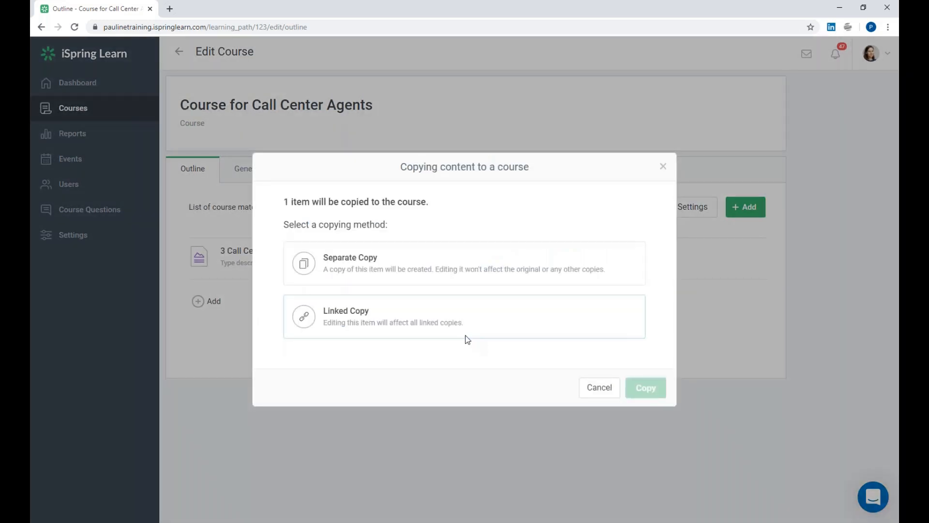
pyautogui.click(473, 324)
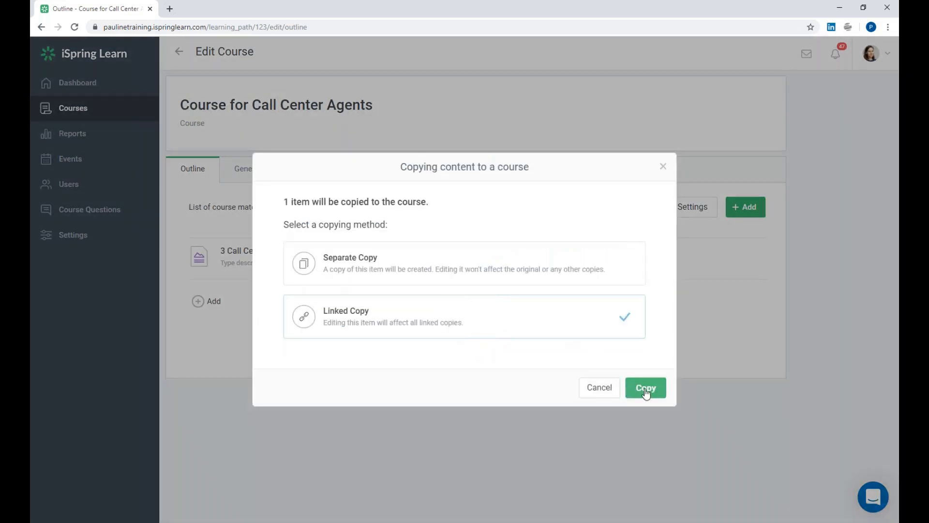
pyautogui.click(647, 392)
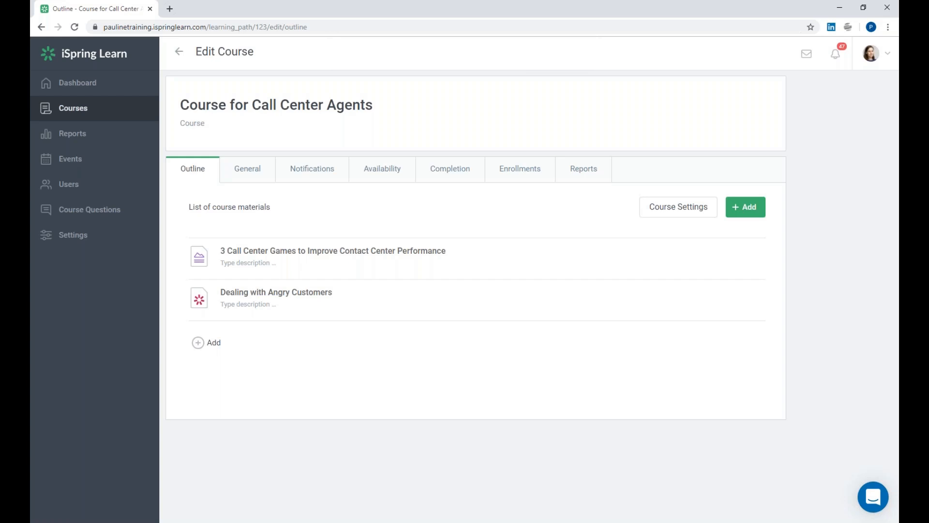
# Step: Start a new smart user group and name it "Interns"
pyautogui.click(77, 184)
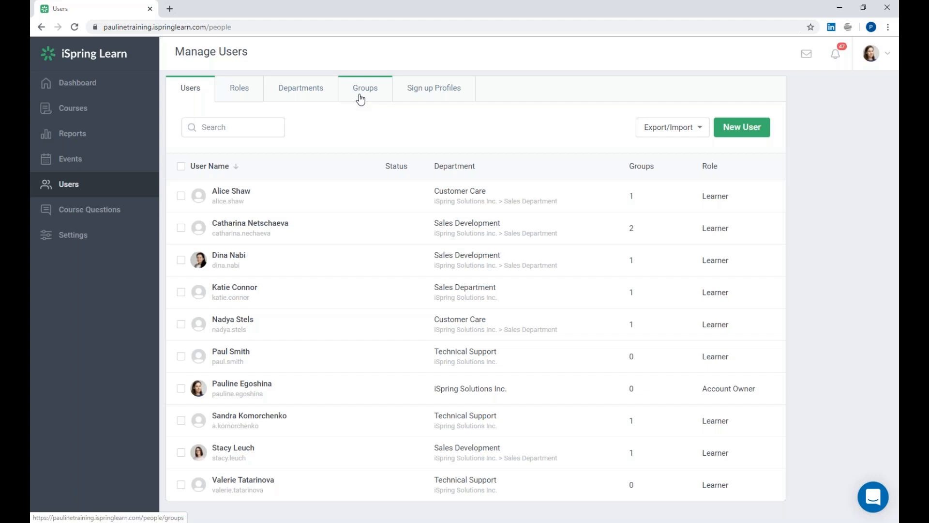
pyautogui.click(359, 100)
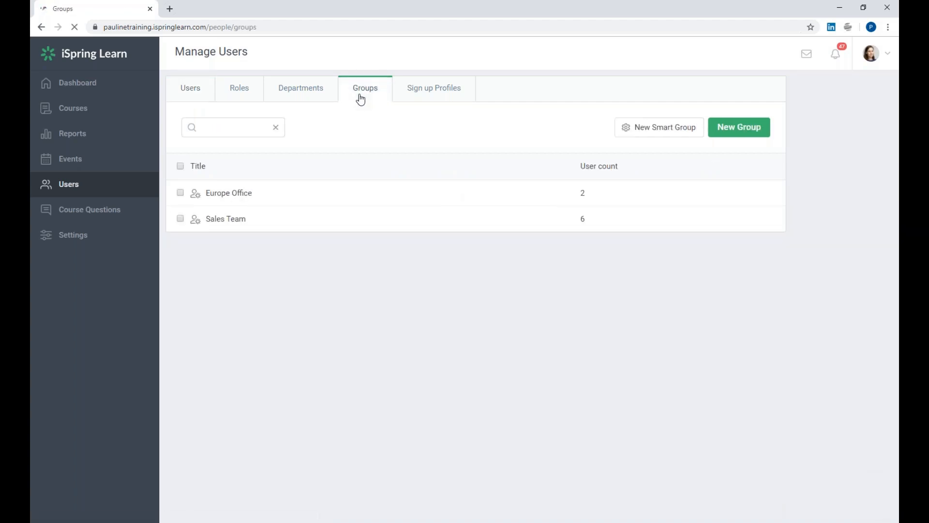
pyautogui.click(681, 132)
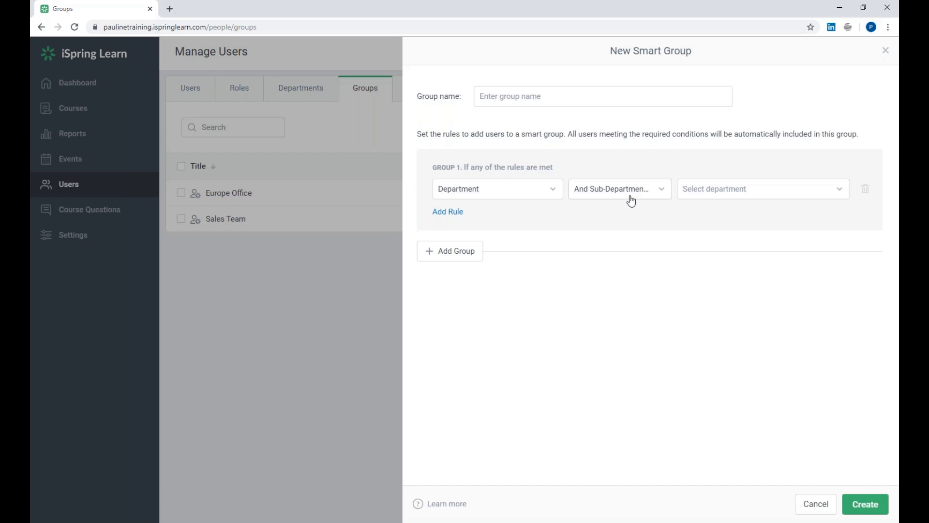
pyautogui.click(560, 92)
pyautogui.write('Interns')
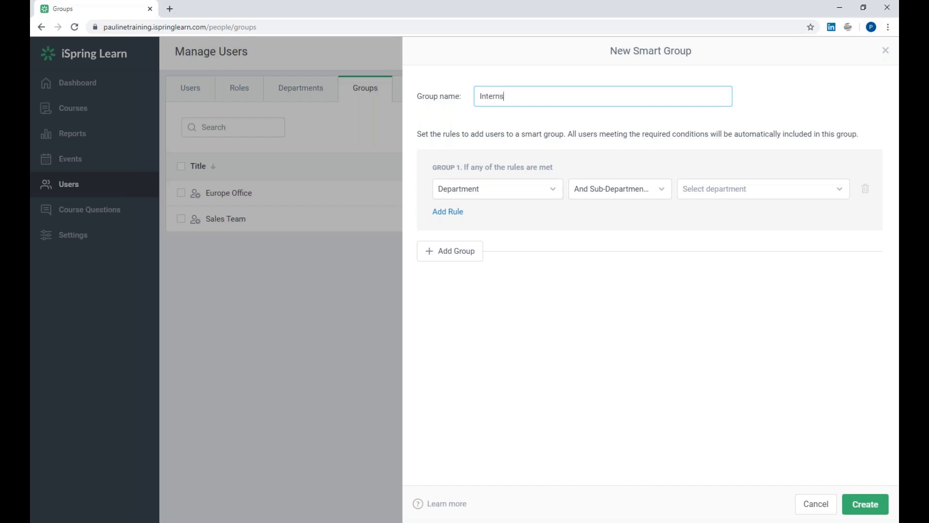
# Step: Set the smart group's rule to Position equal to Intern and create the group
pyautogui.click(505, 195)
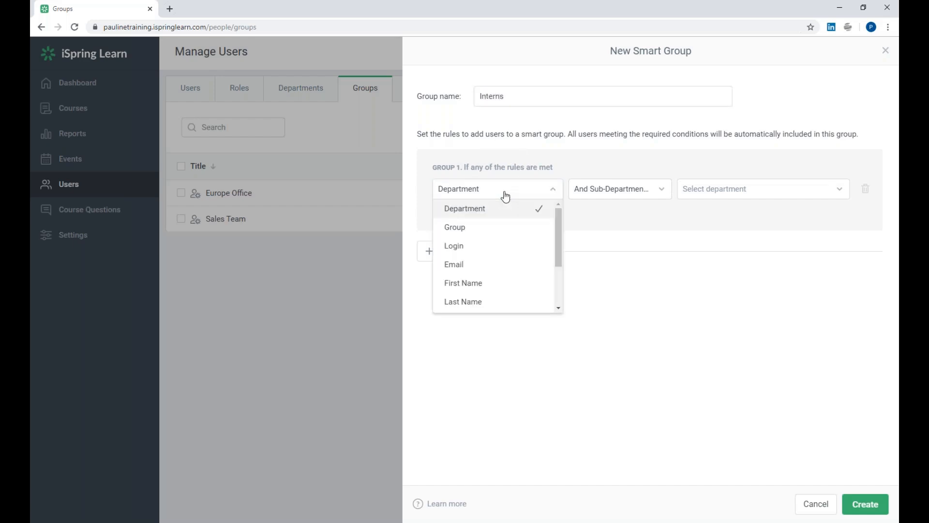
pyautogui.scroll(-2, 498, 266)
pyautogui.click(484, 249)
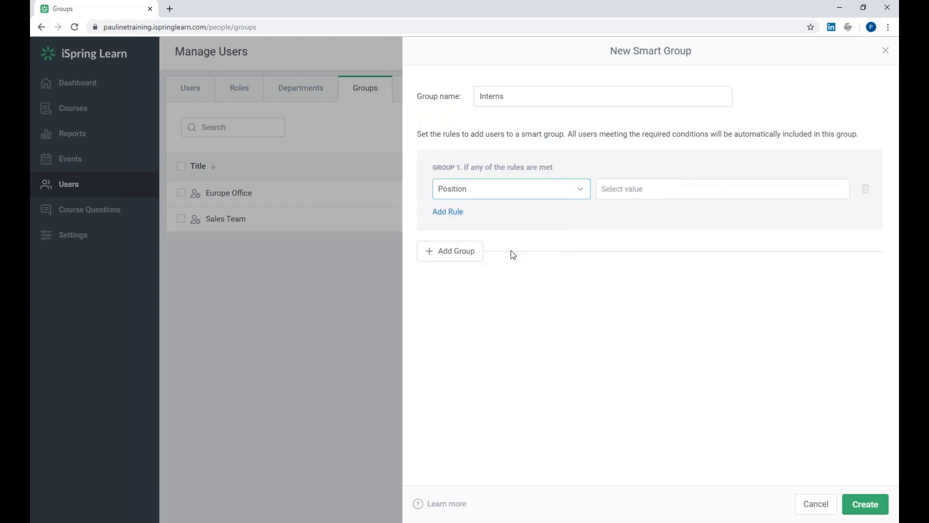
pyautogui.click(702, 193)
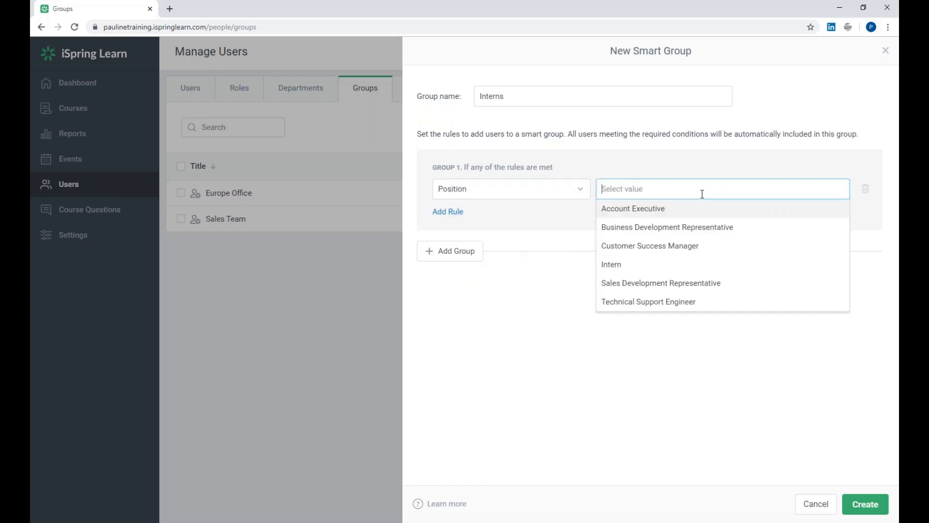
pyautogui.click(616, 264)
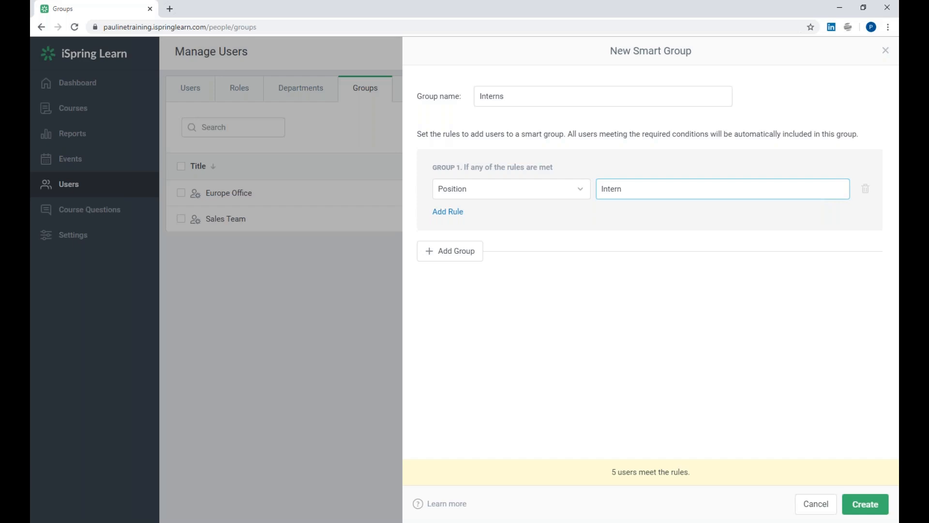
pyautogui.click(878, 507)
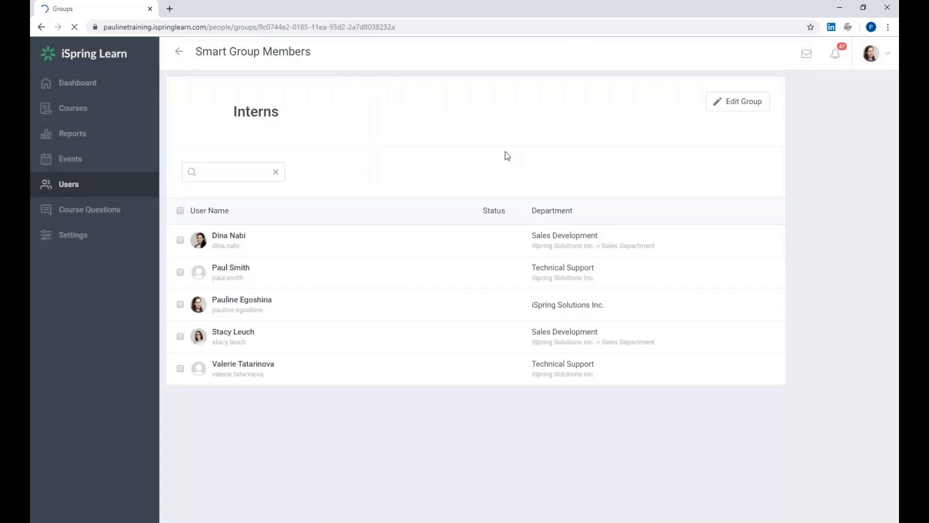
# Step: Enroll all members of the Interns group in Course for Call Center Agents, keeping the default start date and unlimited due date
pyautogui.click(183, 213)
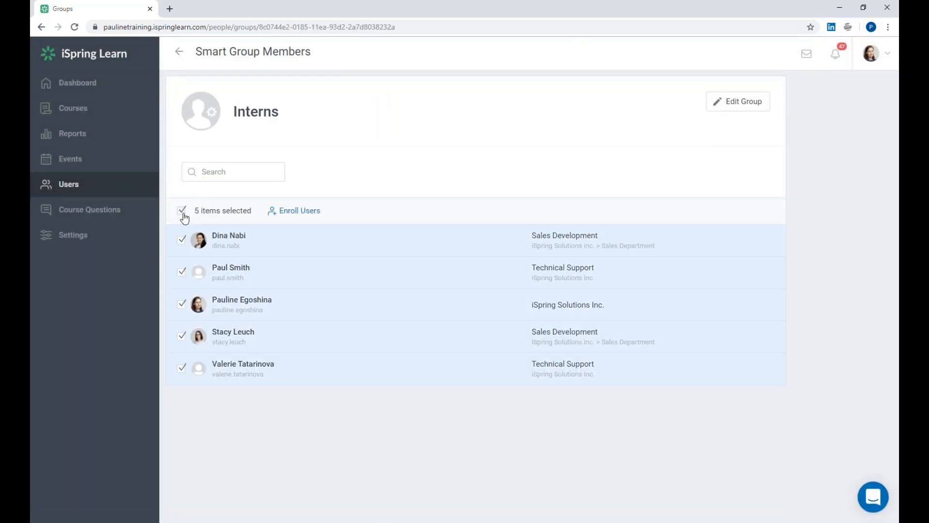
pyautogui.click(312, 212)
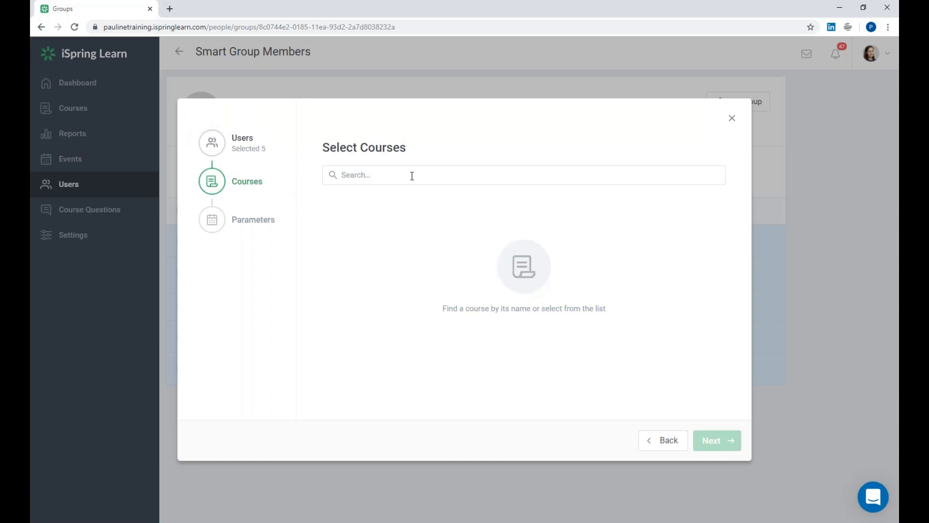
pyautogui.click(412, 176)
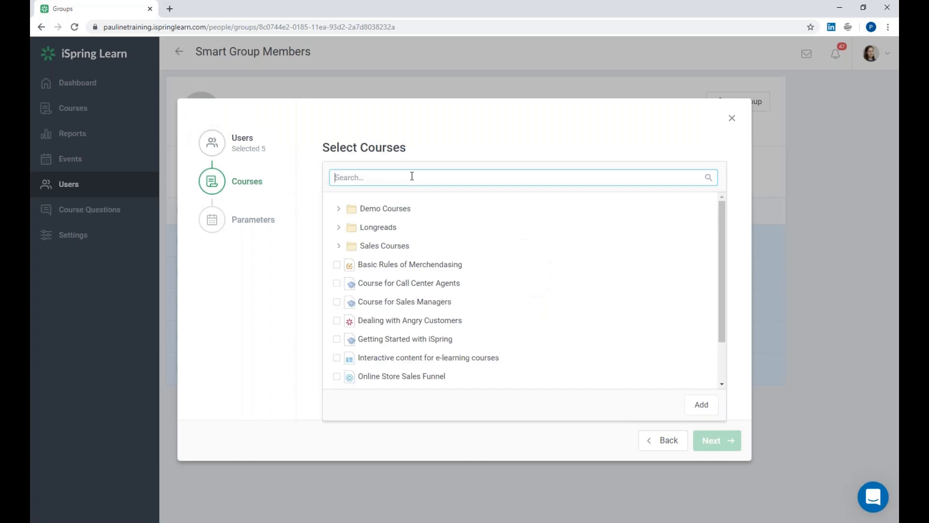
pyautogui.click(410, 289)
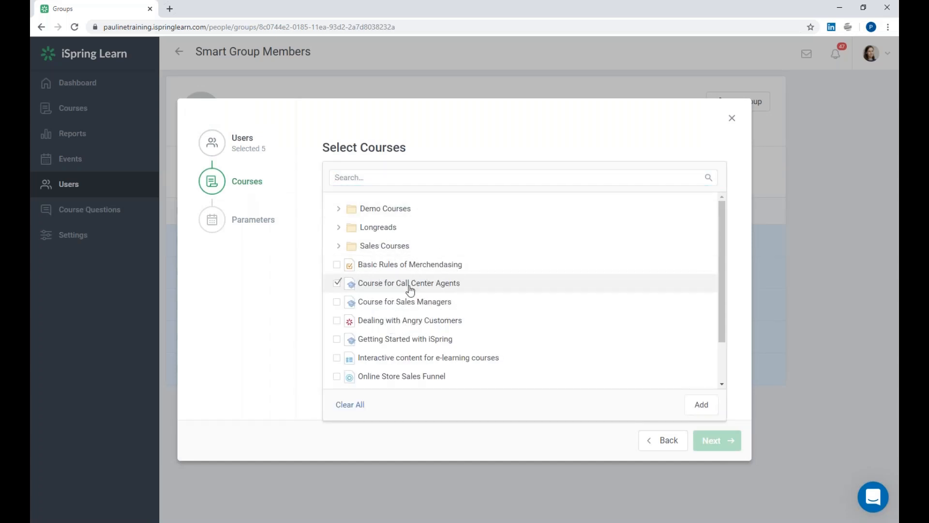
pyautogui.click(701, 405)
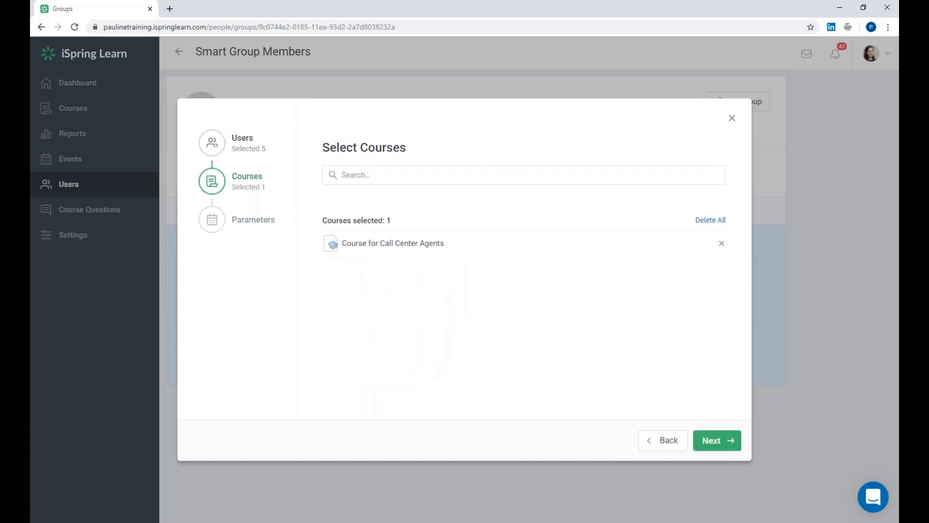
pyautogui.click(267, 226)
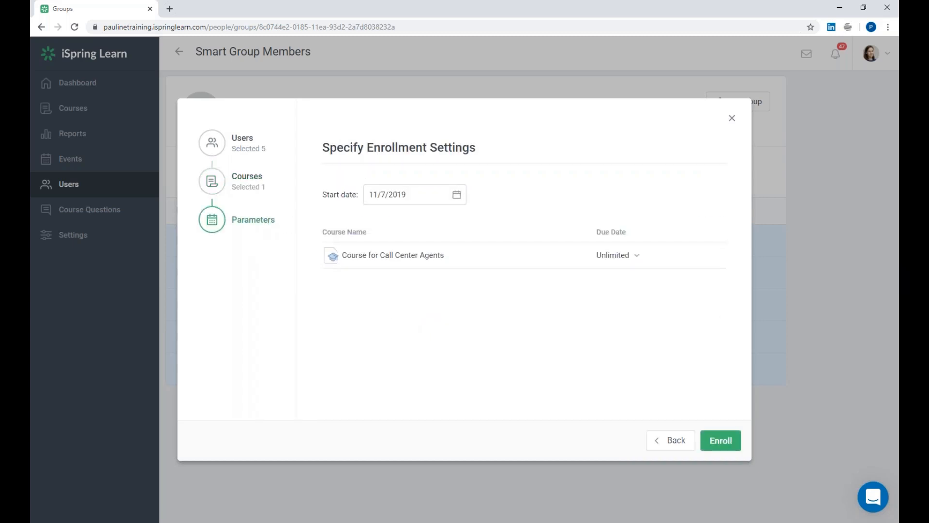
pyautogui.click(716, 444)
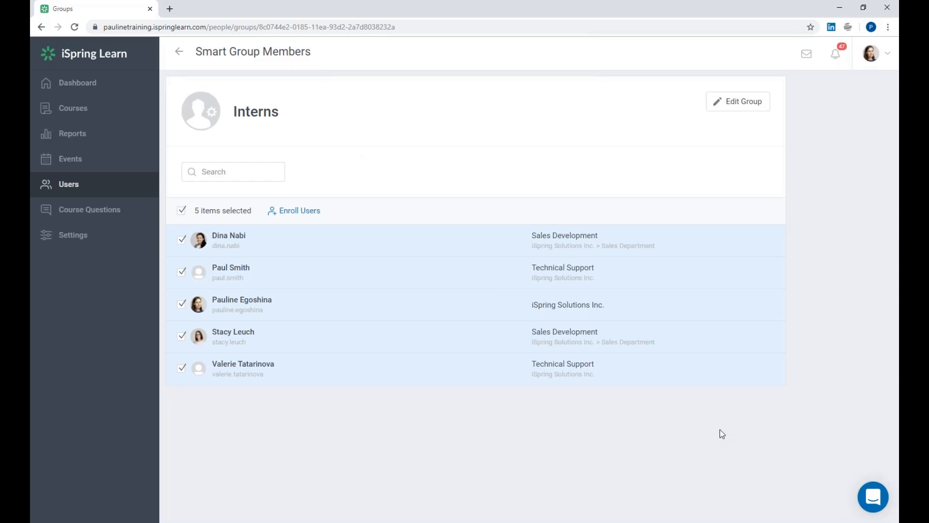
# Step: Switch to the learner view and open the information page of Course for Call Center Agents
pyautogui.click(881, 60)
pyautogui.click(845, 107)
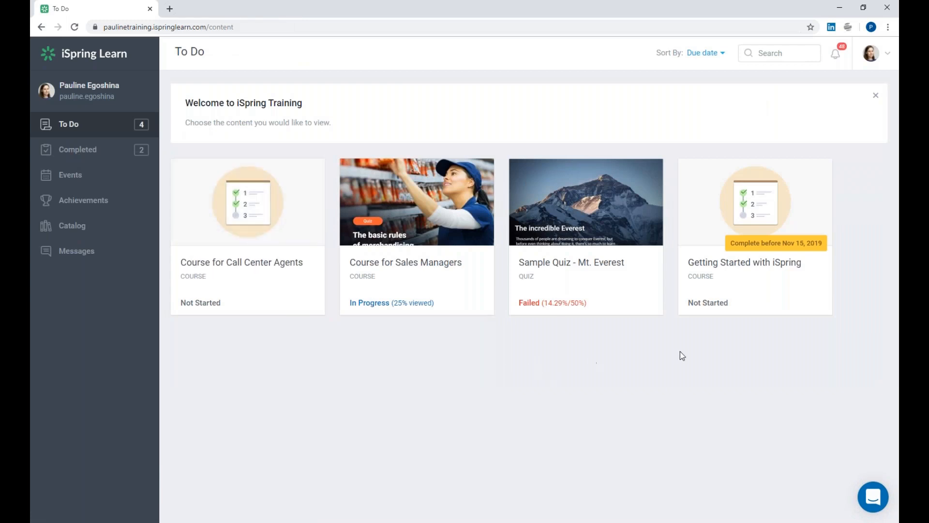
pyautogui.click(207, 220)
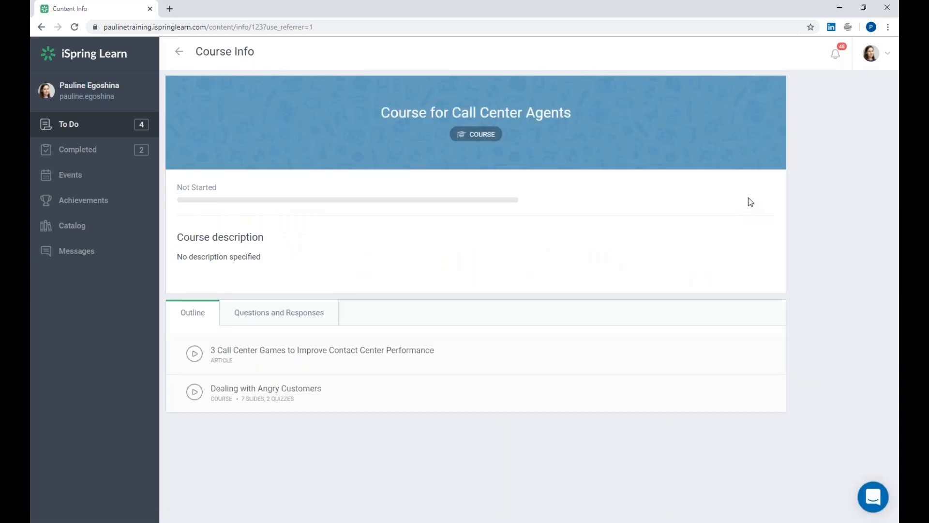
# Step: Read the call center games longread as a learner, from the introduction through all three chapters, and return to the course page
pyautogui.click(446, 358)
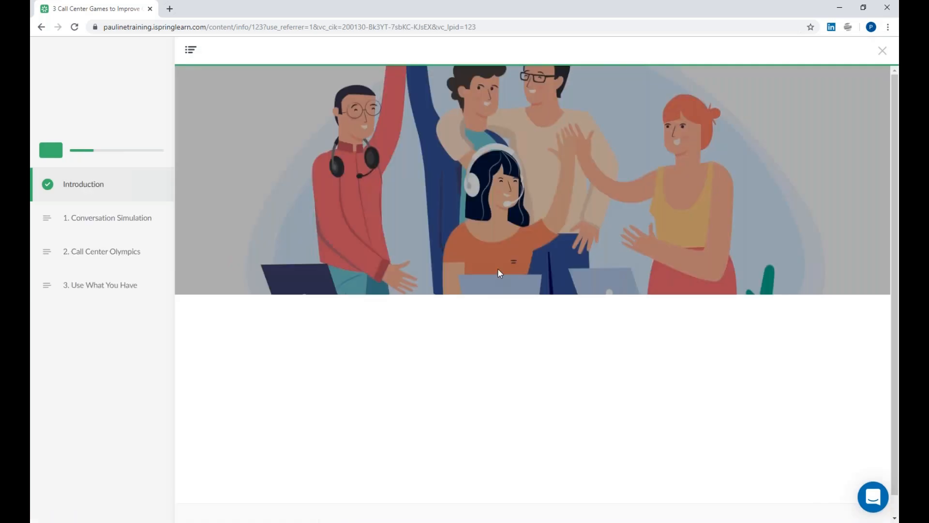
pyautogui.scroll(-1, 499, 271)
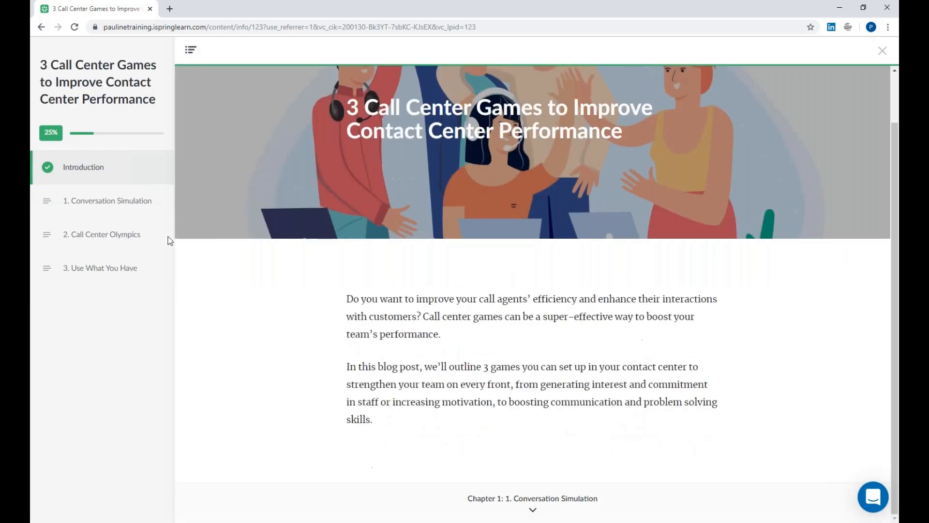
pyautogui.click(129, 210)
pyautogui.scroll(-10, 415, 250)
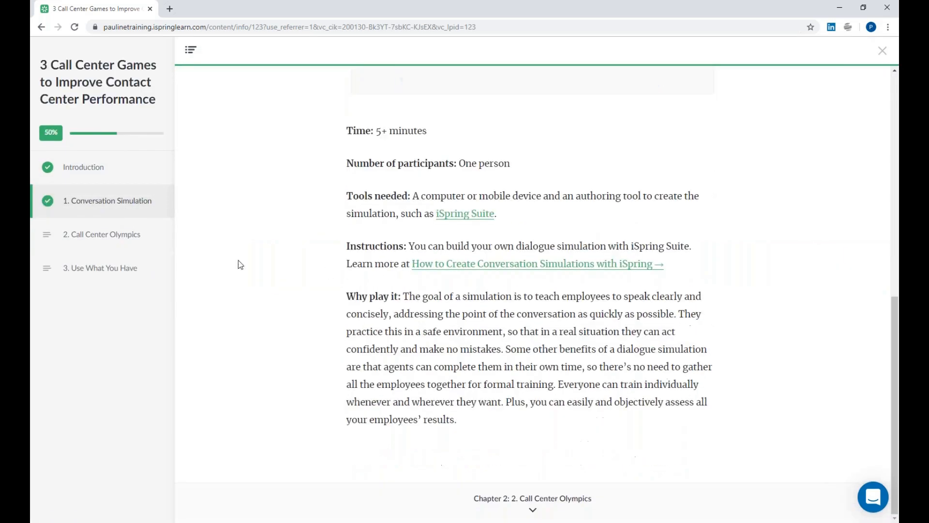
pyautogui.click(102, 234)
pyautogui.scroll(-8, 494, 218)
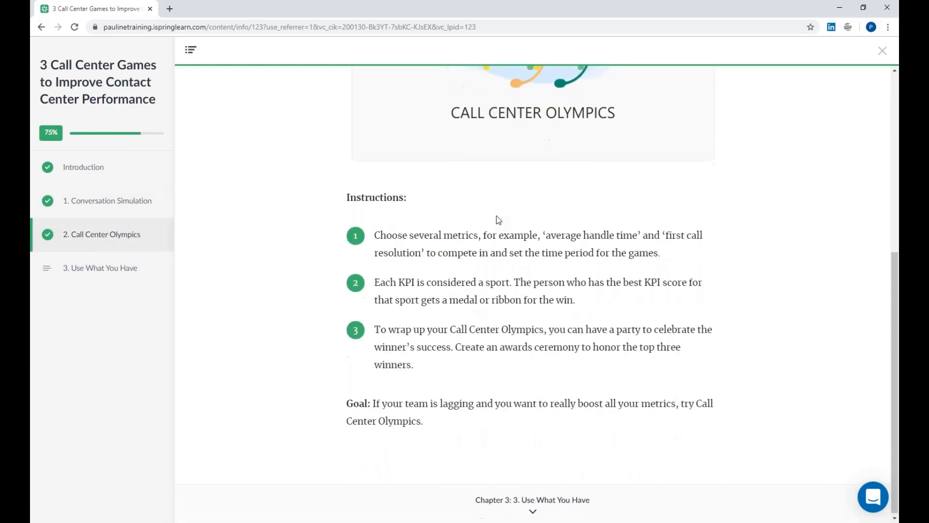
pyautogui.click(108, 266)
pyautogui.scroll(-7, 501, 244)
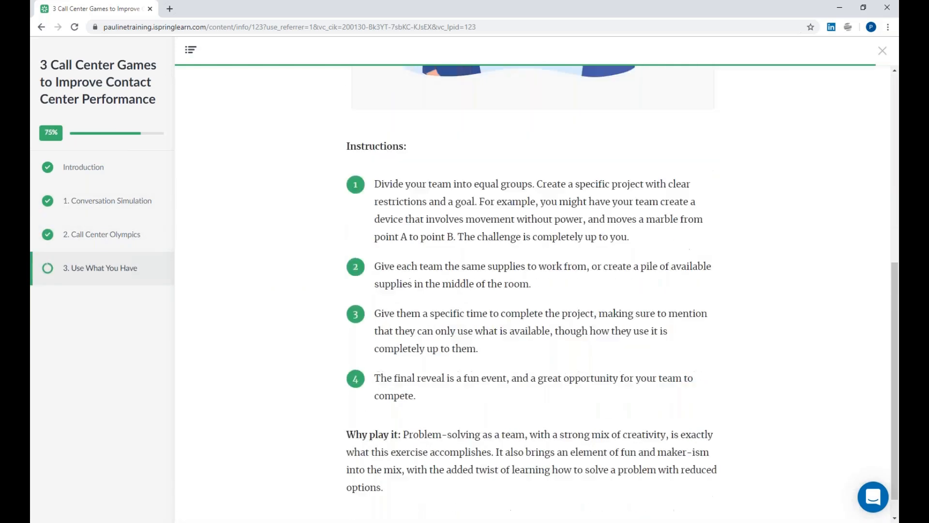
pyautogui.scroll(5, 501, 244)
pyautogui.scroll(2, 501, 244)
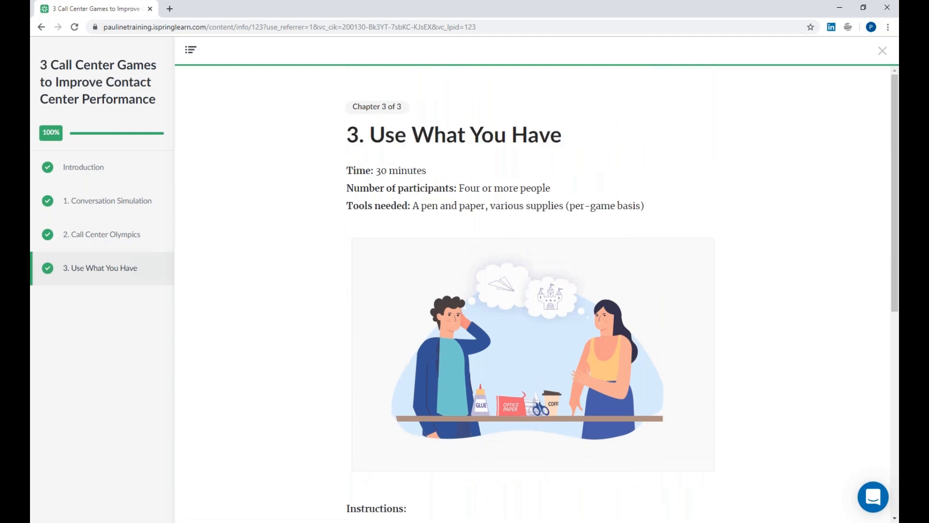
pyautogui.click(883, 51)
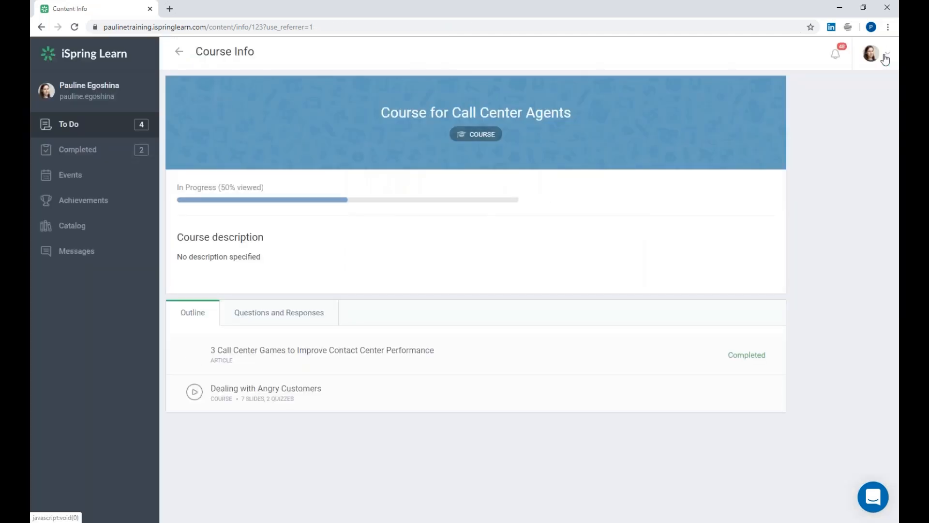
# Step: Open the Dealing with Angry Customers course as a learner and page through its opening slides to the Steps interaction on slide 5
pyautogui.click(286, 393)
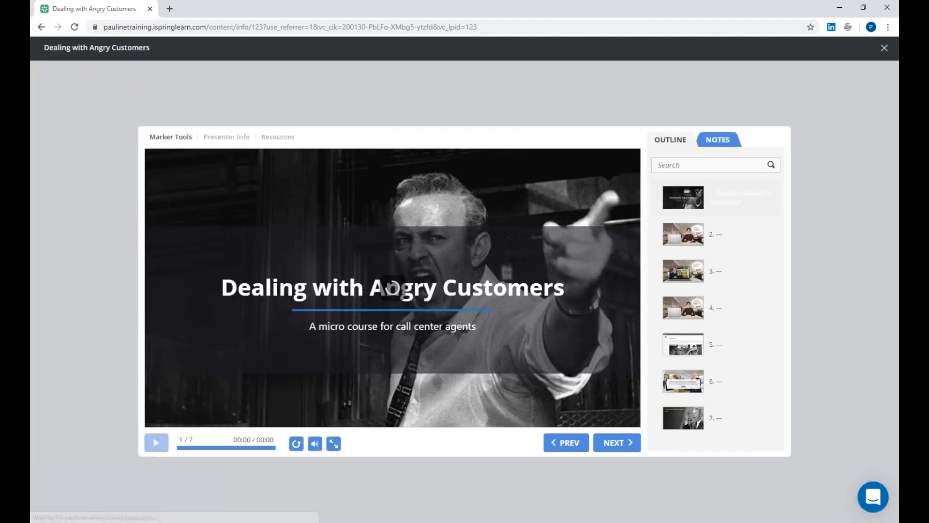
pyautogui.click(625, 450)
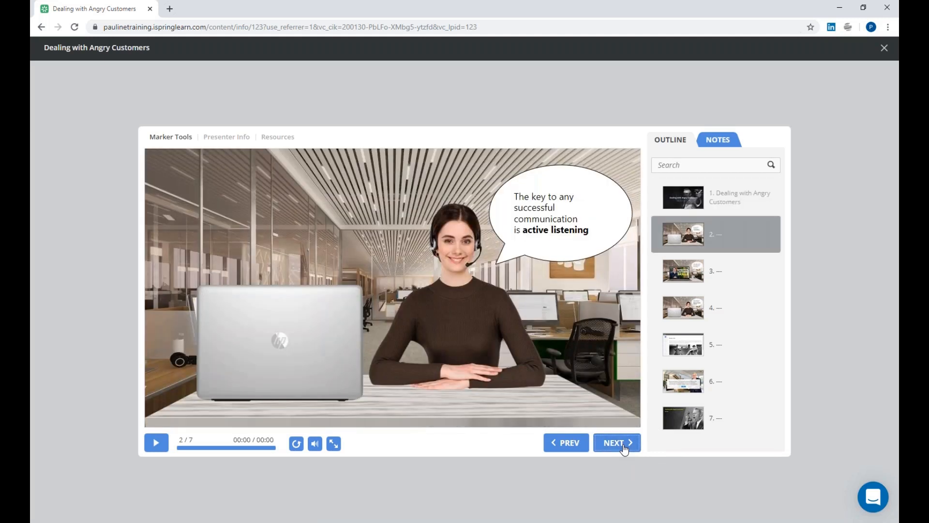
pyautogui.click(625, 450)
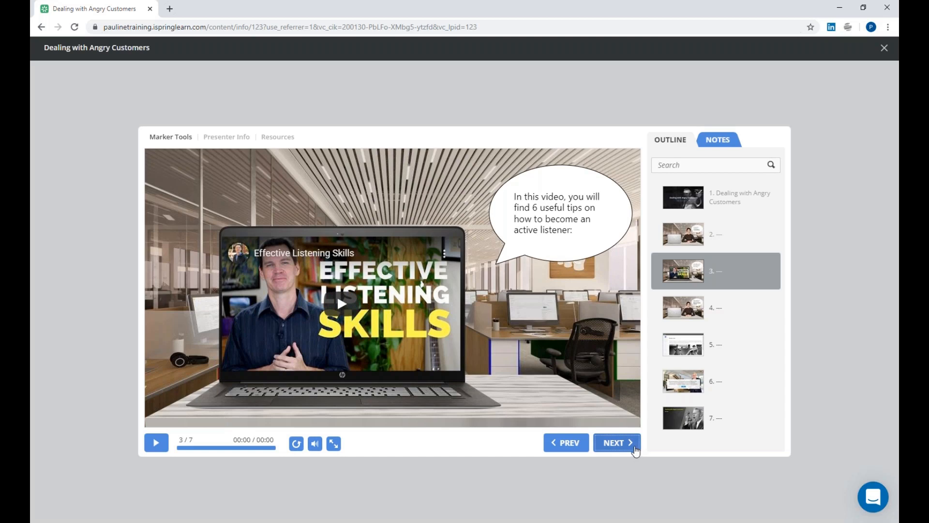
pyautogui.click(635, 451)
pyautogui.click(636, 450)
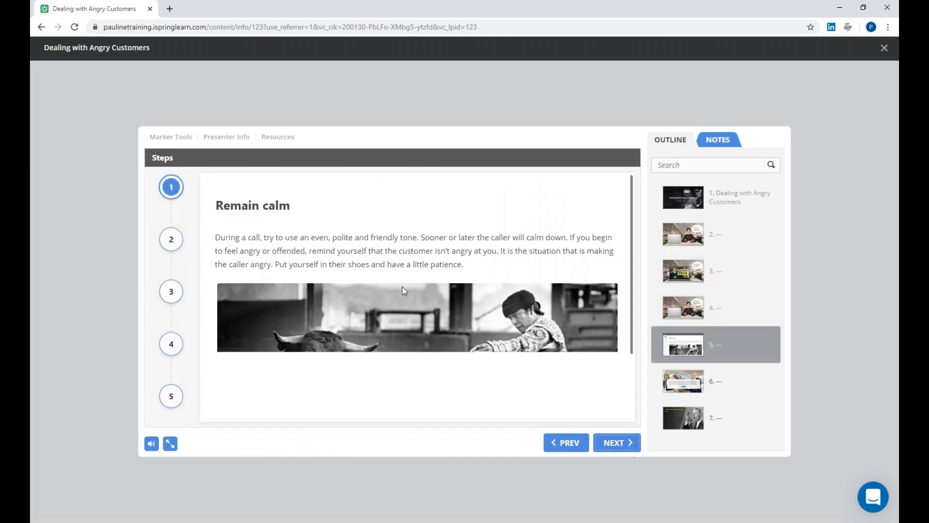
# Step: Read through steps 2 to 5 of the Steps interaction, viewing the advice and picture for each
pyautogui.click(171, 241)
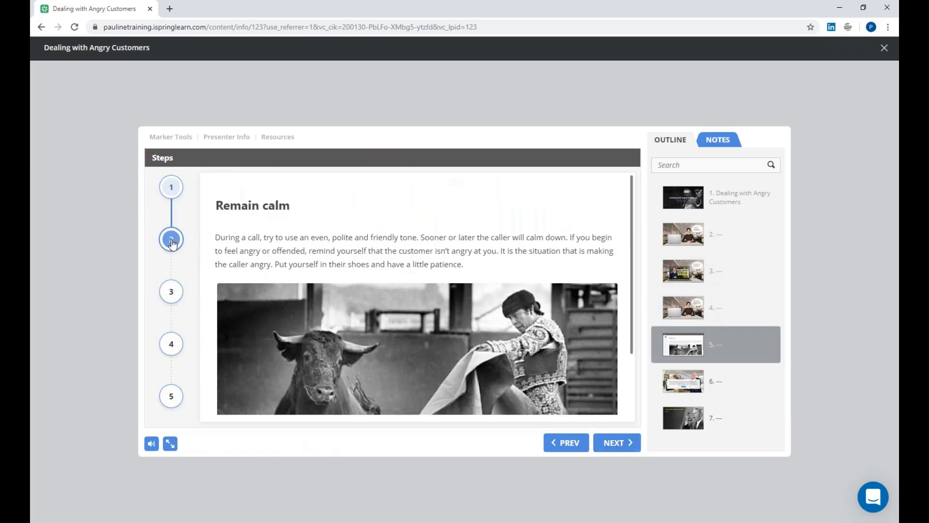
pyautogui.scroll(-2, 417, 346)
pyautogui.click(614, 450)
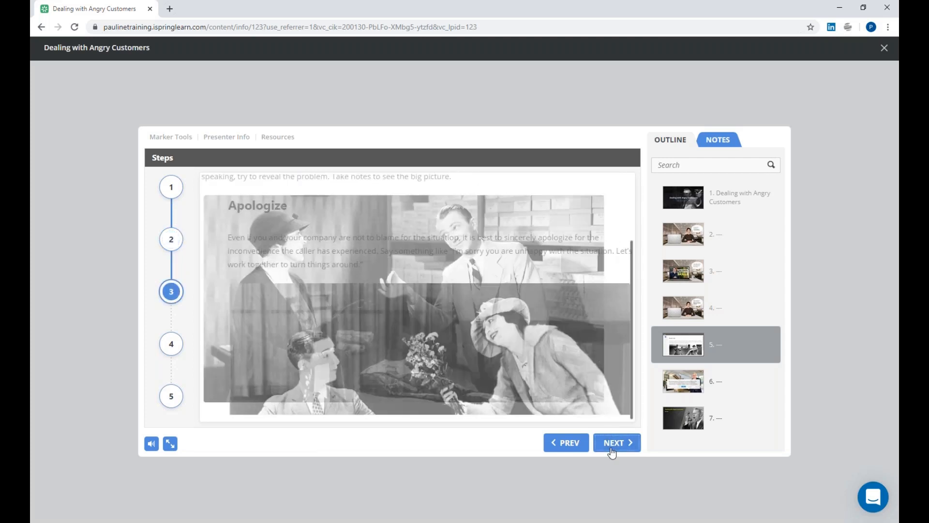
pyautogui.click(170, 345)
pyautogui.scroll(-3, 204, 375)
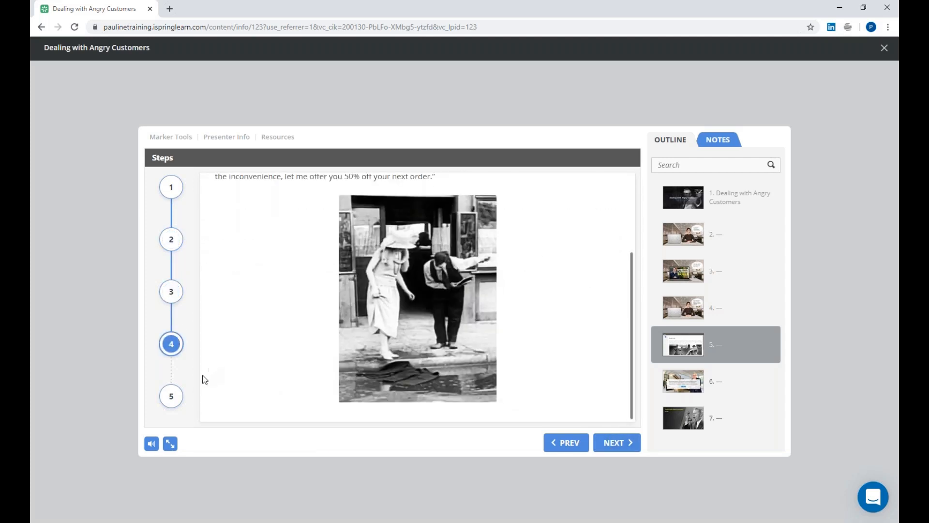
pyautogui.click(171, 396)
# Step: Go to slide 6 and start the phone conversation simulation with the customer
pyautogui.click(716, 387)
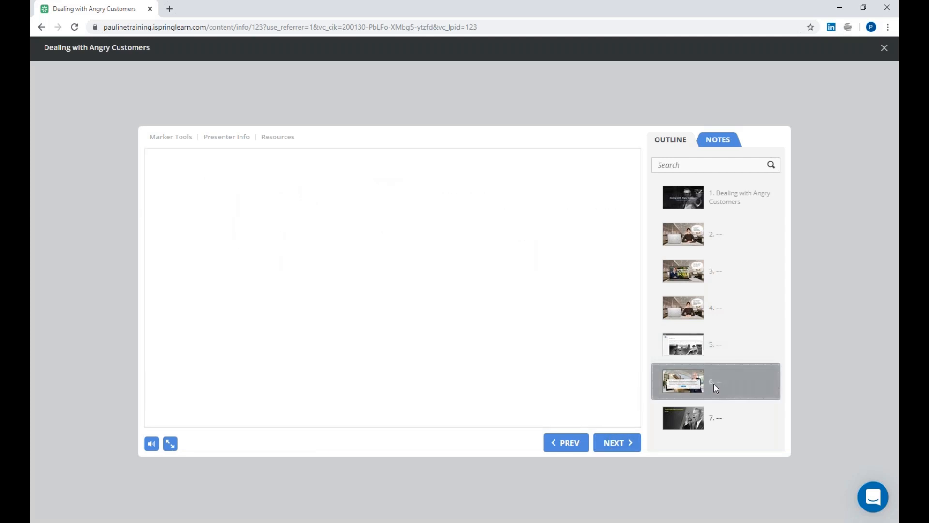
pyautogui.click(390, 358)
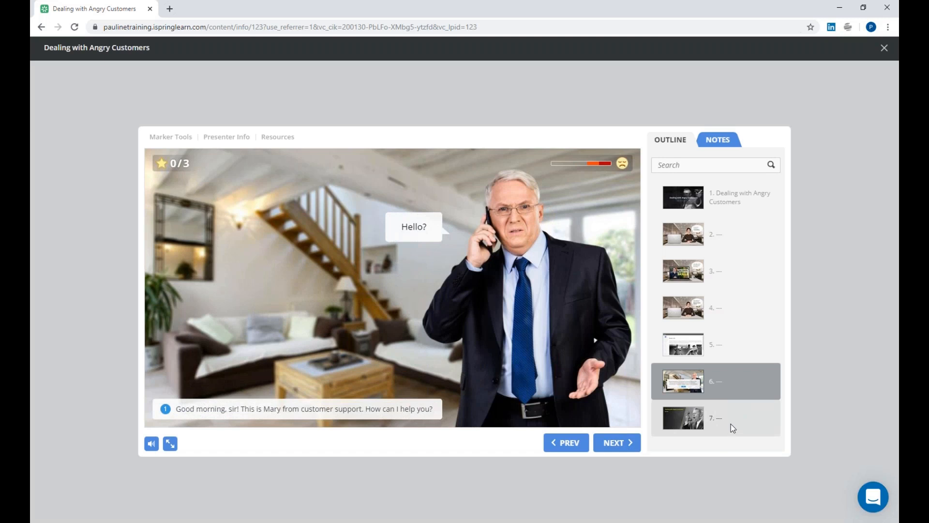
# Step: Start the quiz on slide 7 and answer the first question with "listen actively" and "keep your emotions under control"
pyautogui.click(731, 423)
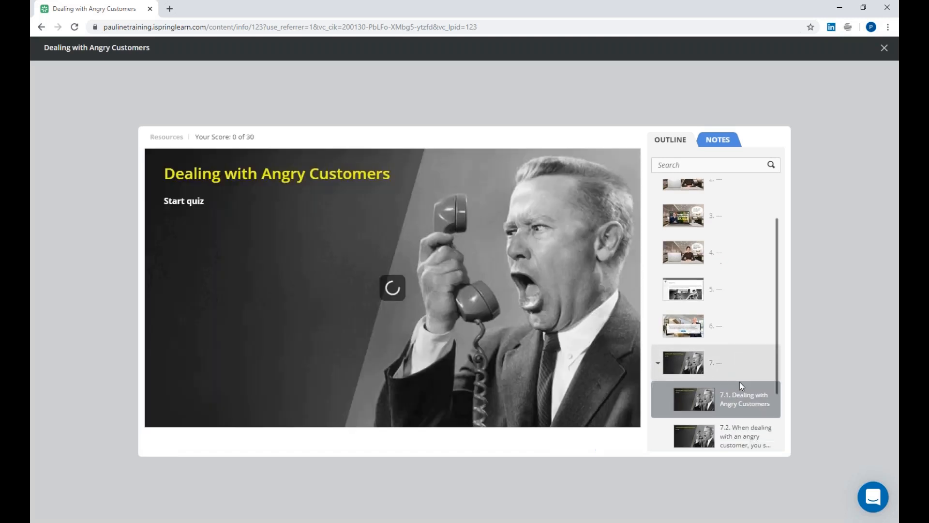
pyautogui.click(591, 441)
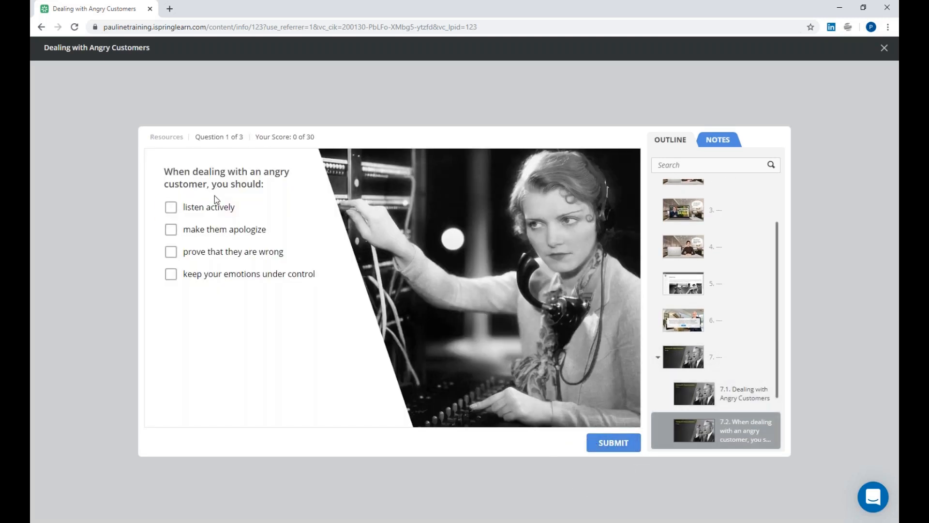
pyautogui.click(208, 207)
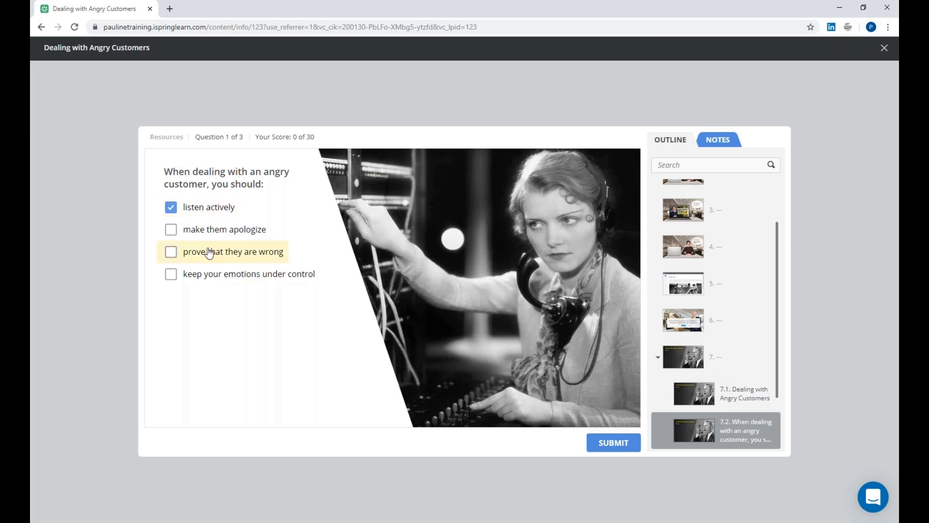
pyautogui.click(224, 274)
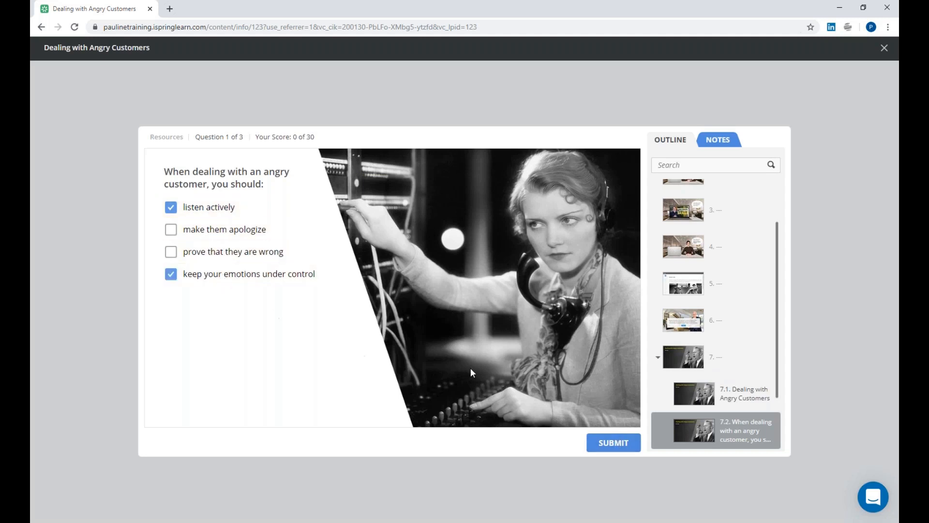
pyautogui.click(614, 444)
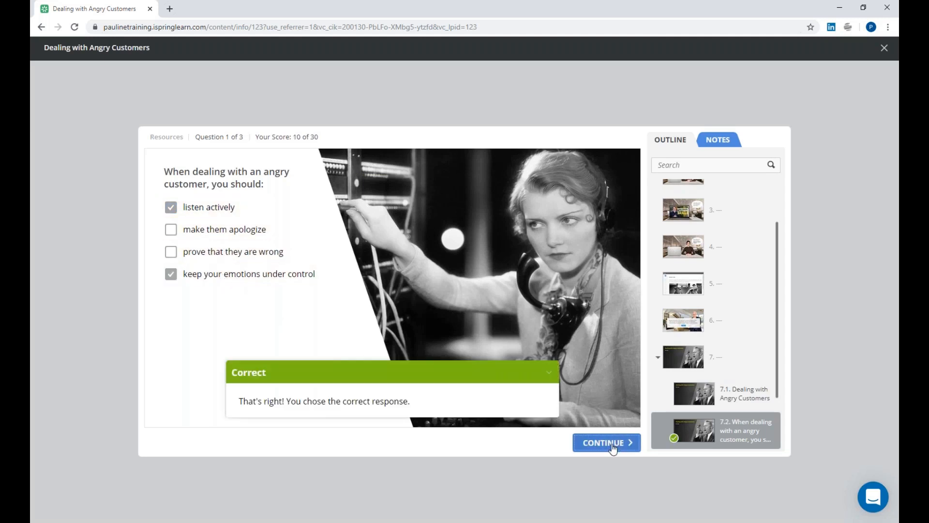
# Step: Continue to the second quiz question, submit False for promising a solution you can't deliver, and proceed to the third question
pyautogui.click(614, 449)
pyautogui.click(188, 244)
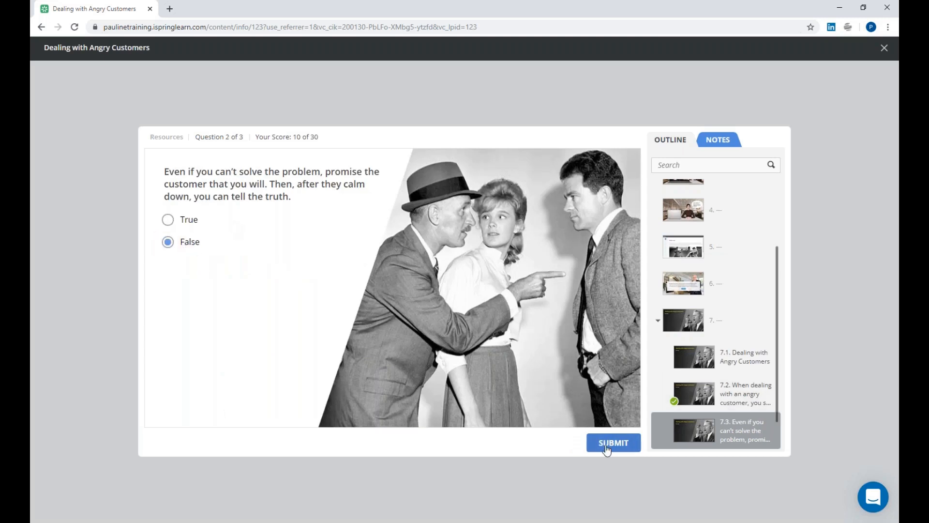
pyautogui.click(607, 448)
pyautogui.click(607, 443)
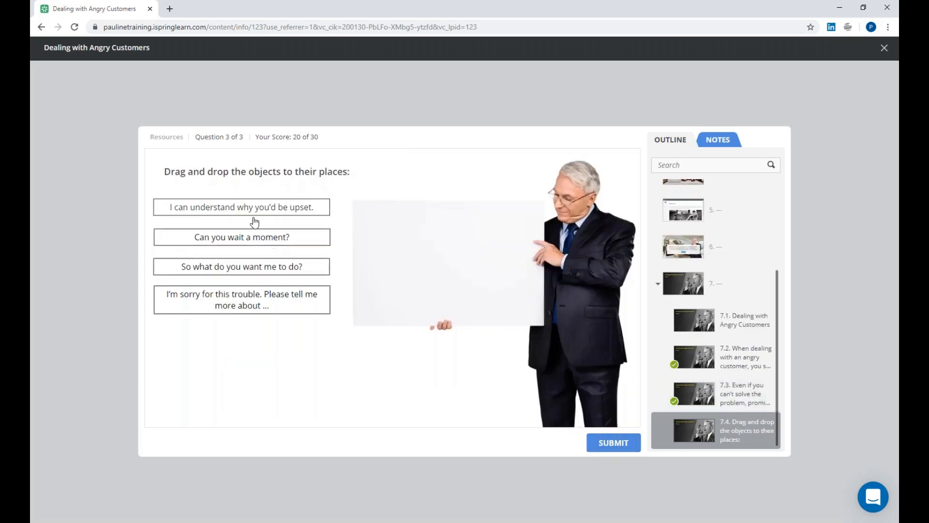
# Step: Place "I can understand why you'd be upset." and "I'm sorry for this trouble..." on the blank board, submit, view the quiz results and close the course
pyautogui.moveTo(254, 222); pyautogui.dragTo(466, 228)
pyautogui.moveTo(331, 303); pyautogui.dragTo(492, 290)
pyautogui.click(610, 444)
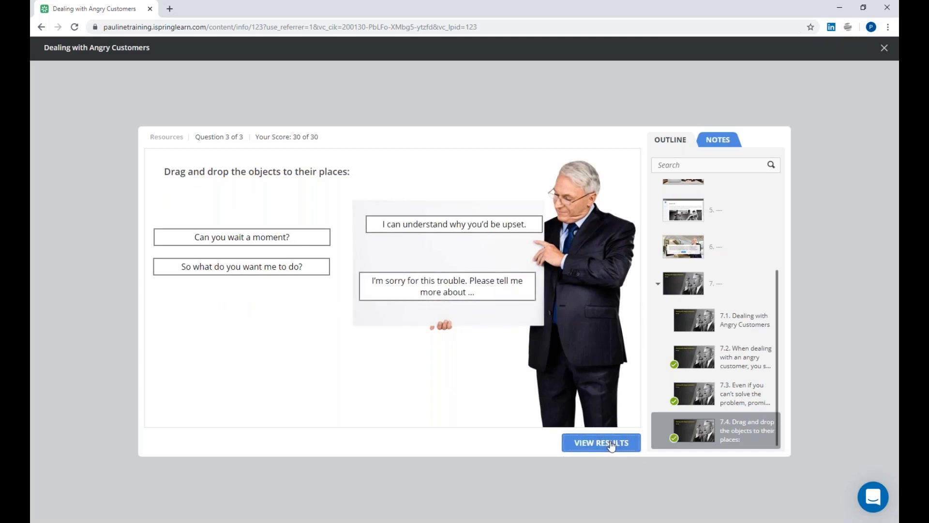
pyautogui.click(611, 444)
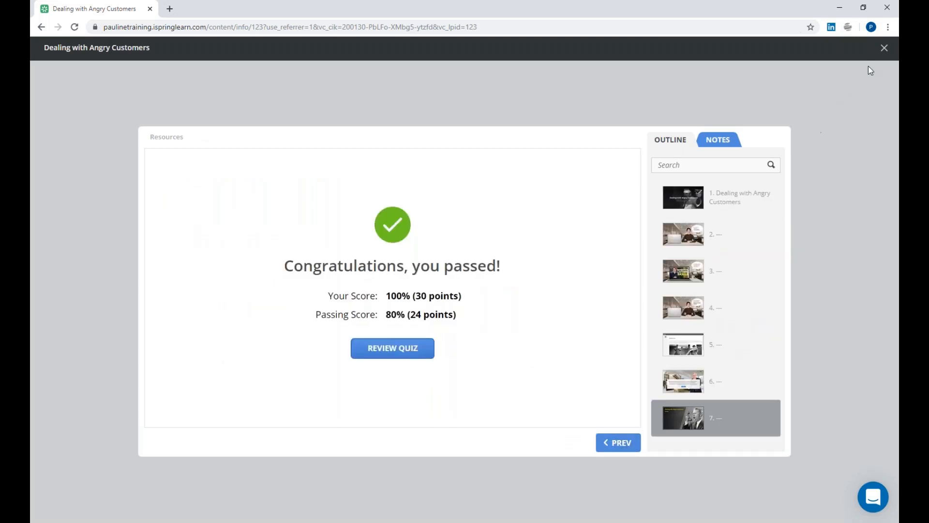
pyautogui.click(883, 50)
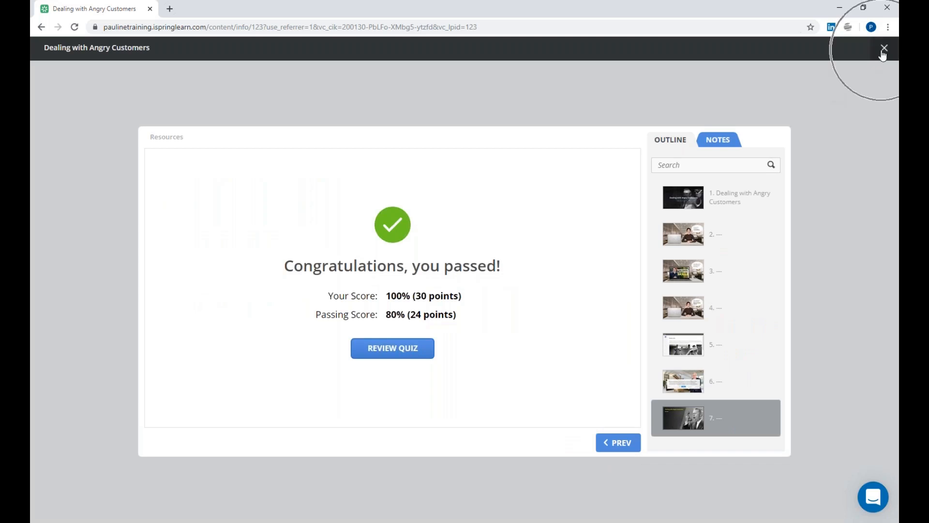